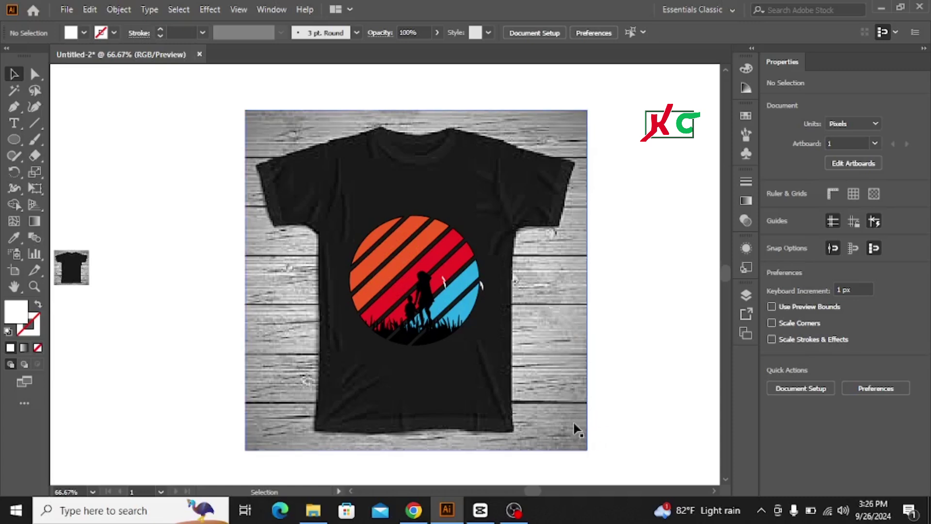
# Scale the finished T-shirt mockup down to about 84 px wide and place it at the artboard's upper left corner.
pyautogui.click(586, 449)
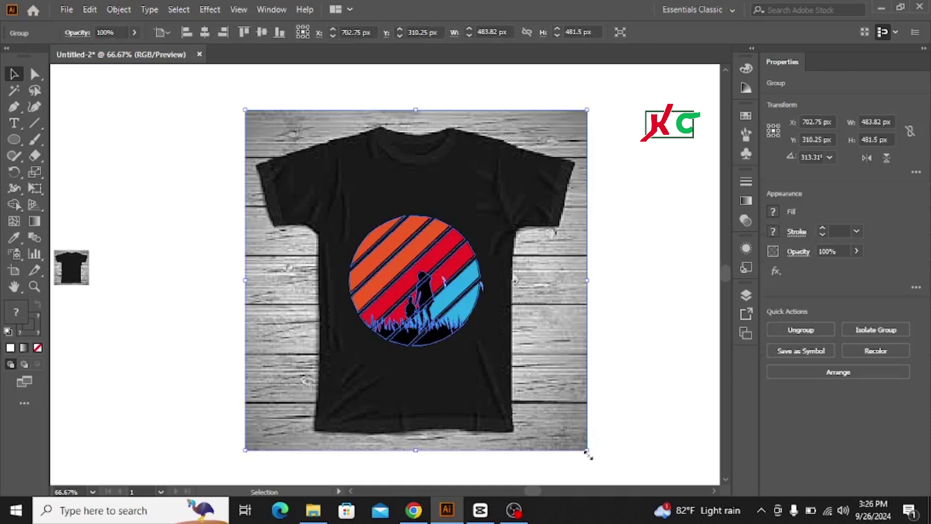
pyautogui.moveTo(587, 450); pyautogui.dragTo(472, 334)
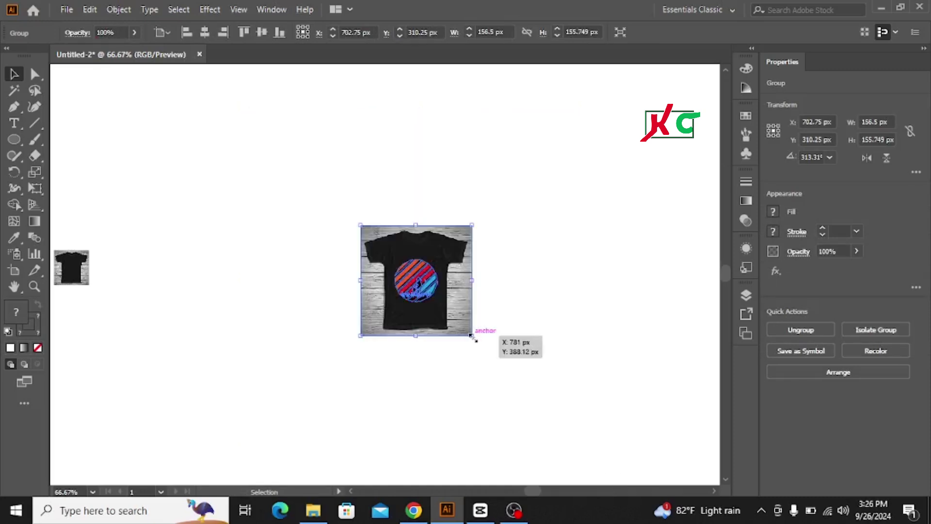
pyautogui.moveTo(443, 251); pyautogui.dragTo(129, 91)
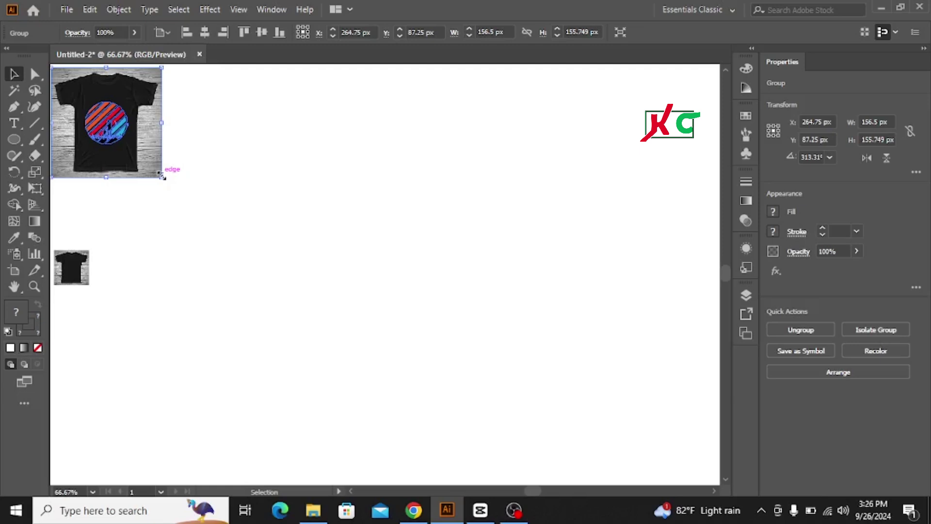
pyautogui.moveTo(162, 176); pyautogui.dragTo(137, 154)
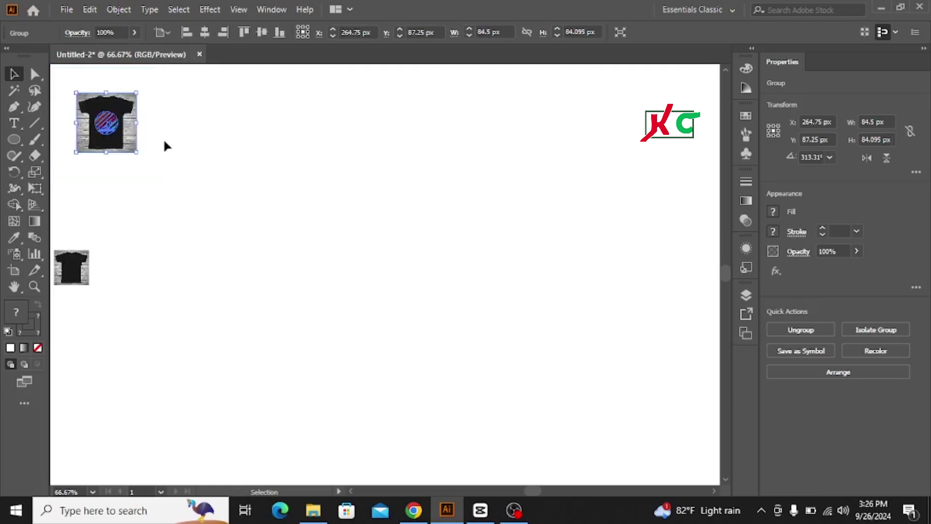
pyautogui.click(191, 144)
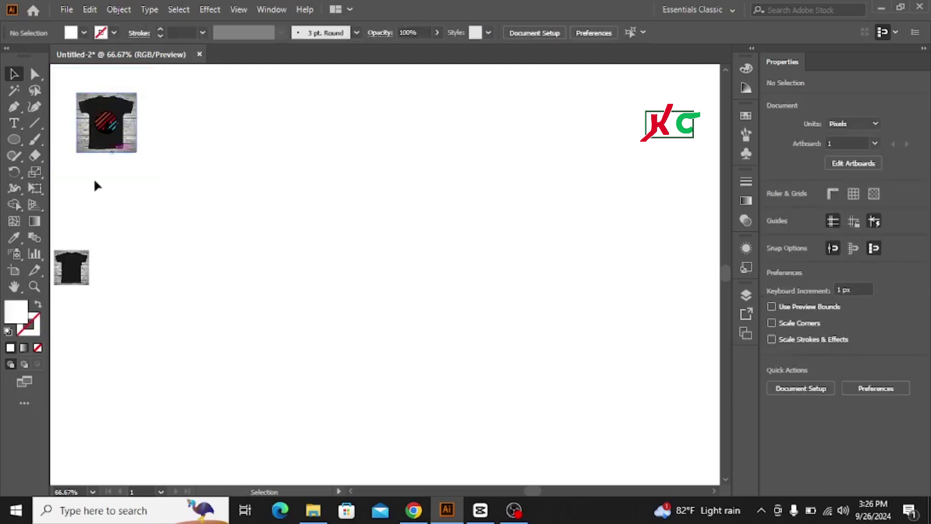
# Draw a circle about 244 px in diameter with the Ellipse tool and centre it horizontally and vertically on the artboard.
pyautogui.click(16, 139)
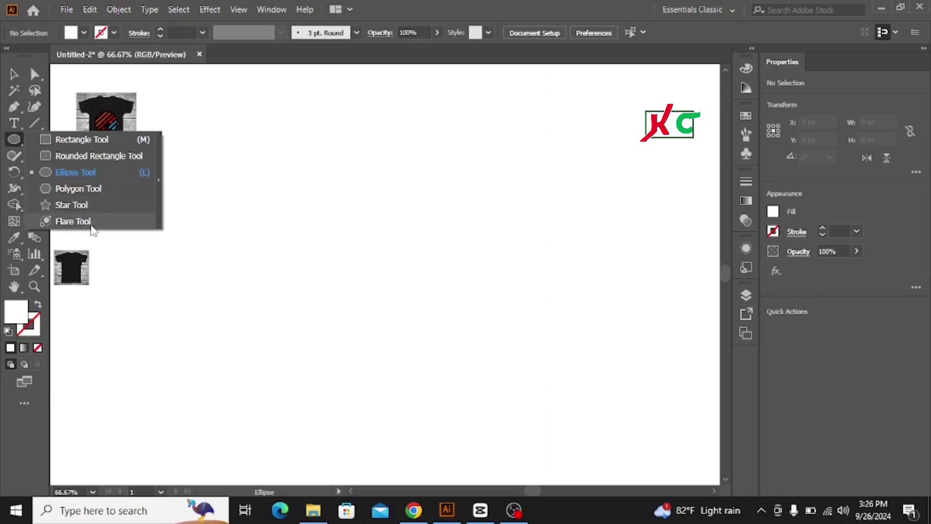
pyautogui.click(83, 172)
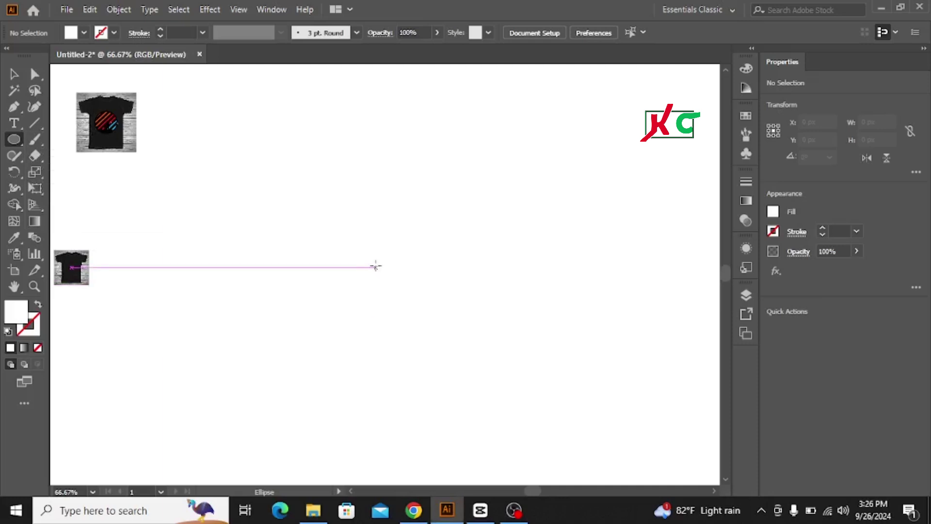
pyautogui.moveTo(376, 266); pyautogui.dragTo(444, 353)
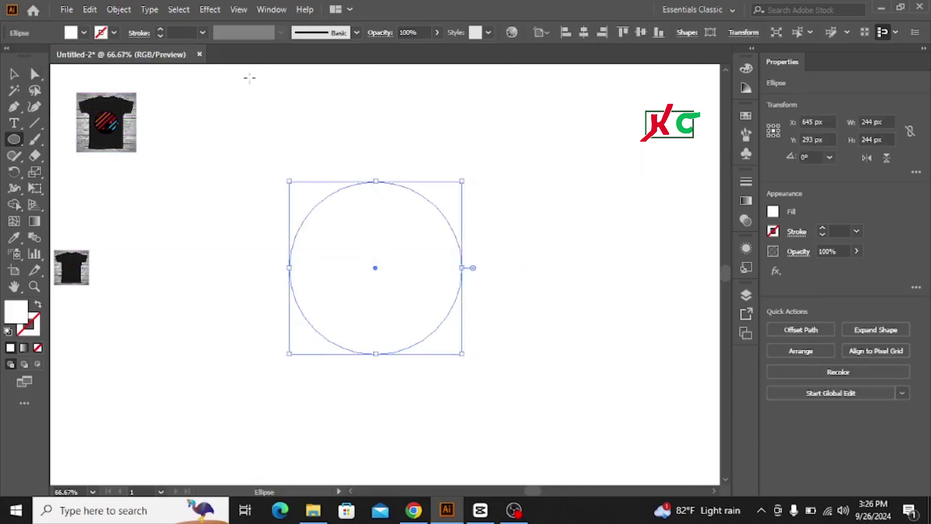
pyautogui.click(13, 74)
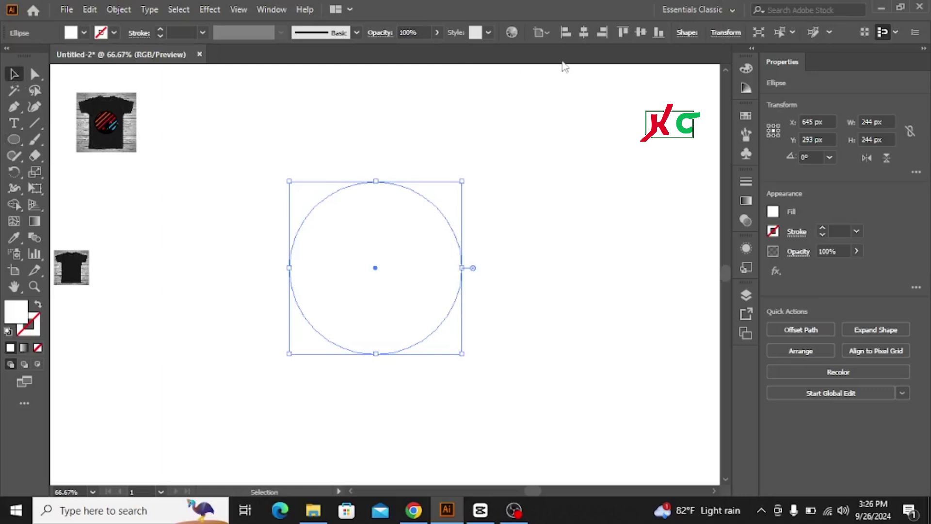
pyautogui.click(585, 35)
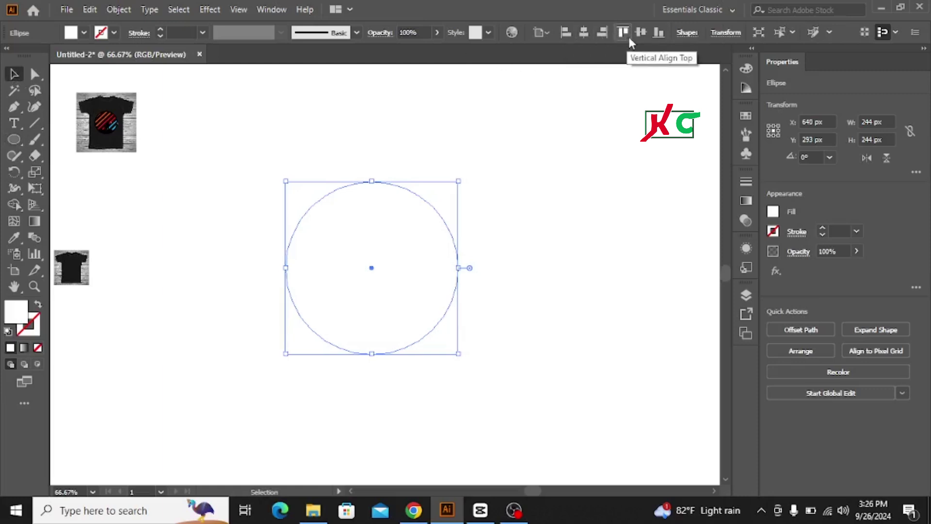
pyautogui.click(643, 35)
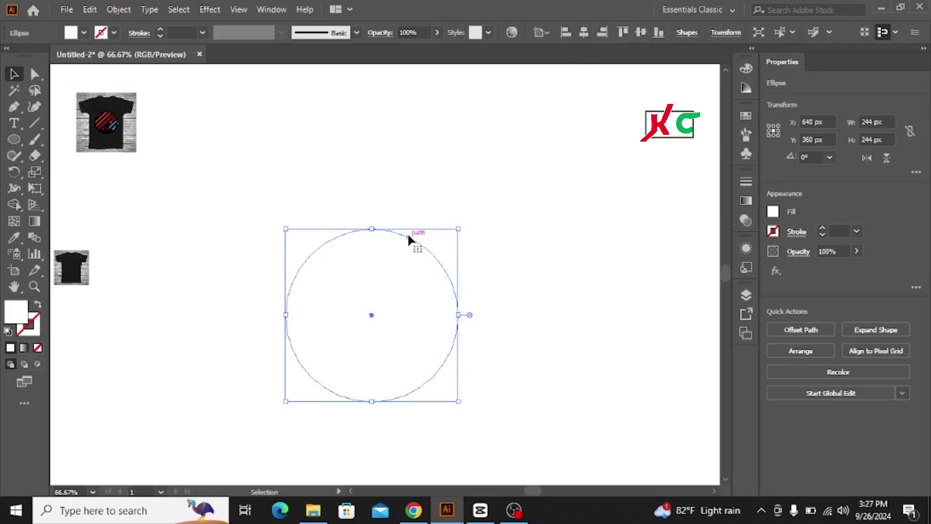
# Fill the circle with black.
pyautogui.click(84, 32)
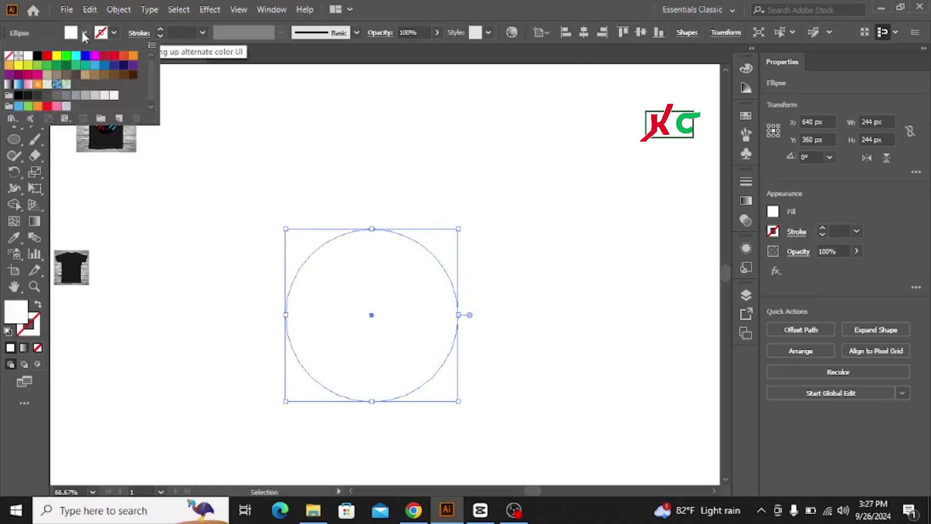
pyautogui.click(37, 56)
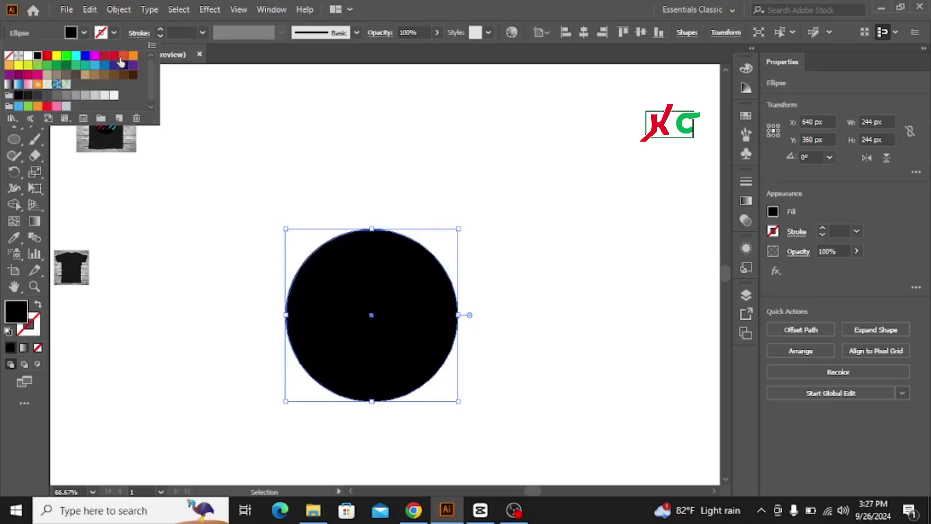
pyautogui.click(83, 34)
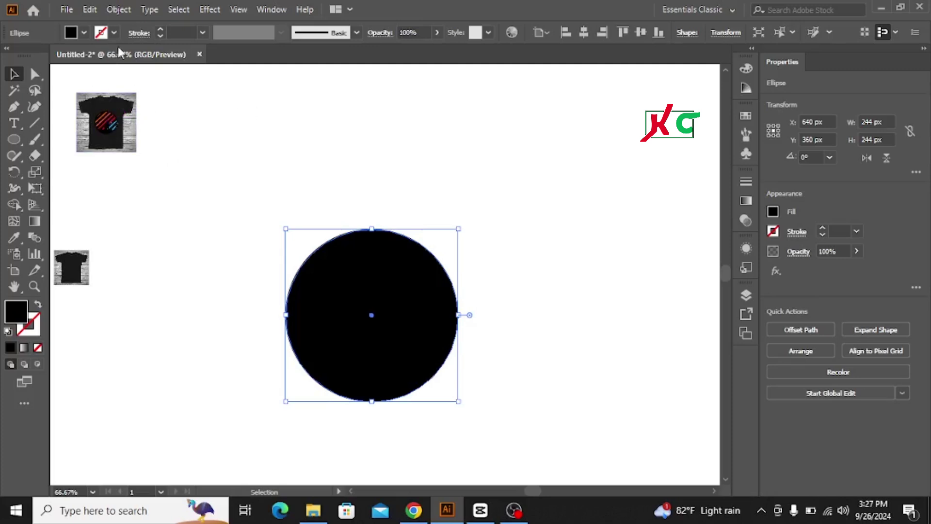
# Draw a vertical line about 400 px long across the left part of the black circle with the Line Segment tool.
pyautogui.click(35, 127)
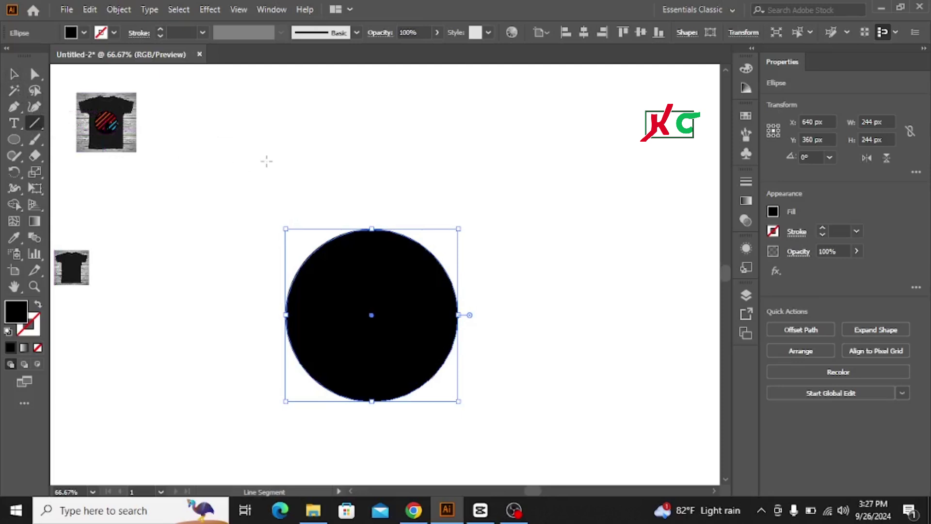
pyautogui.click(14, 73)
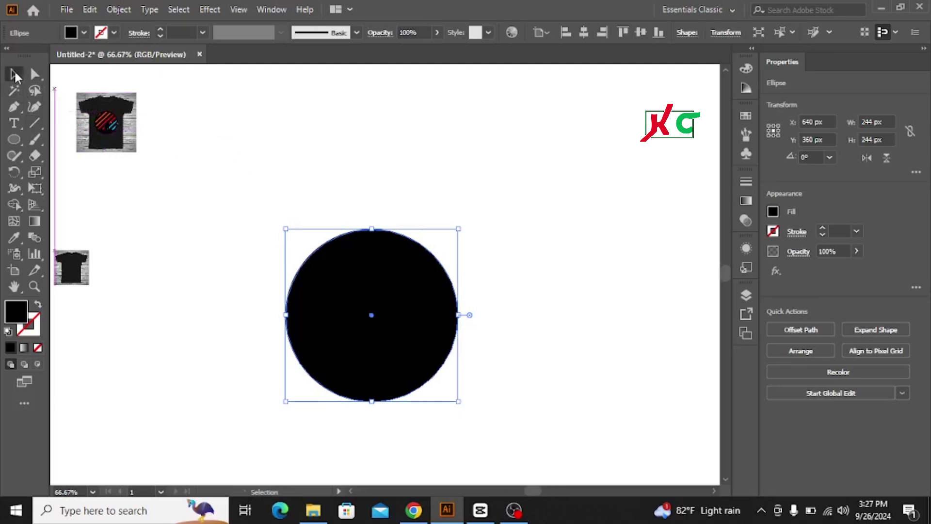
pyautogui.click(108, 160)
pyautogui.click(33, 122)
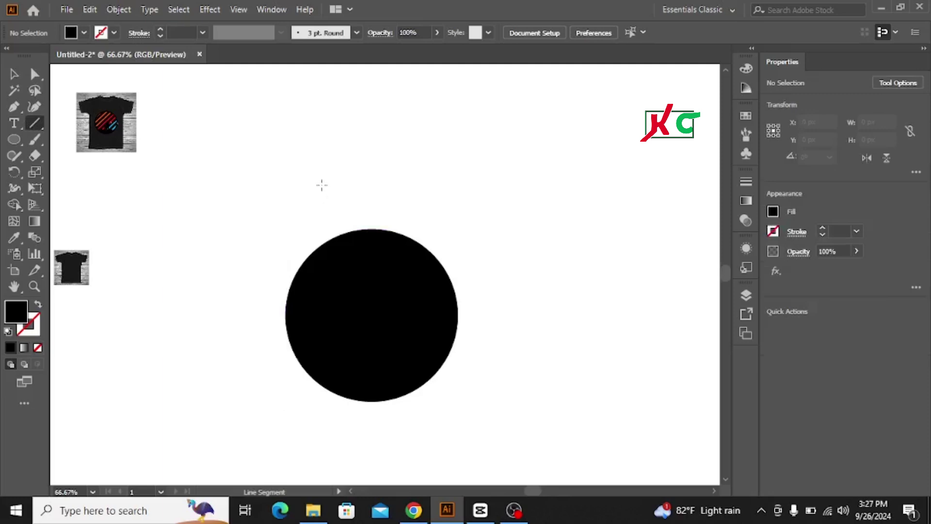
pyautogui.moveTo(322, 185); pyautogui.dragTo(312, 467)
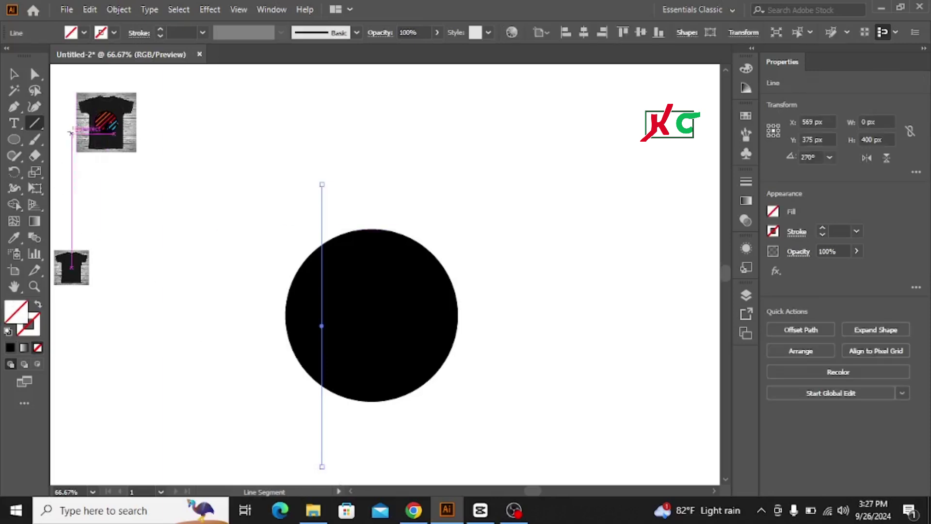
# Give the vertical line a white stroke with a weight of 6 pt.
pyautogui.click(114, 33)
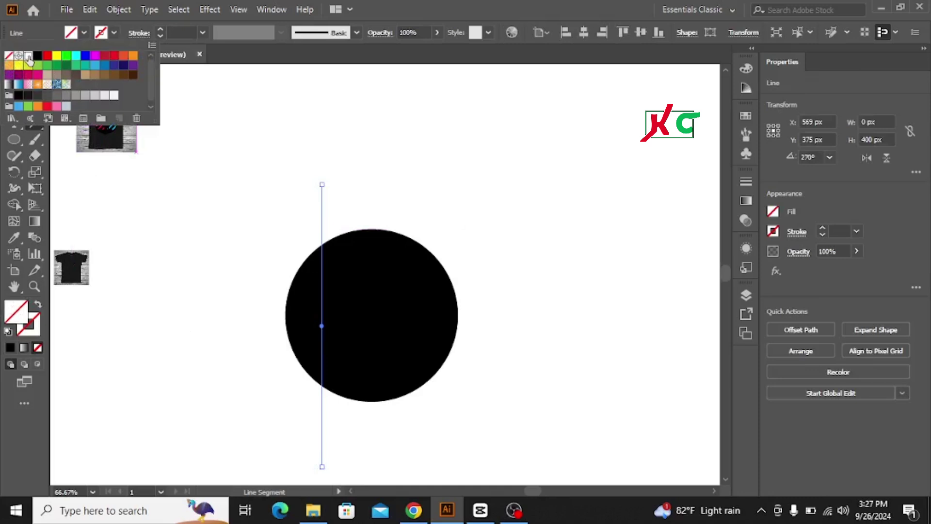
pyautogui.click(29, 60)
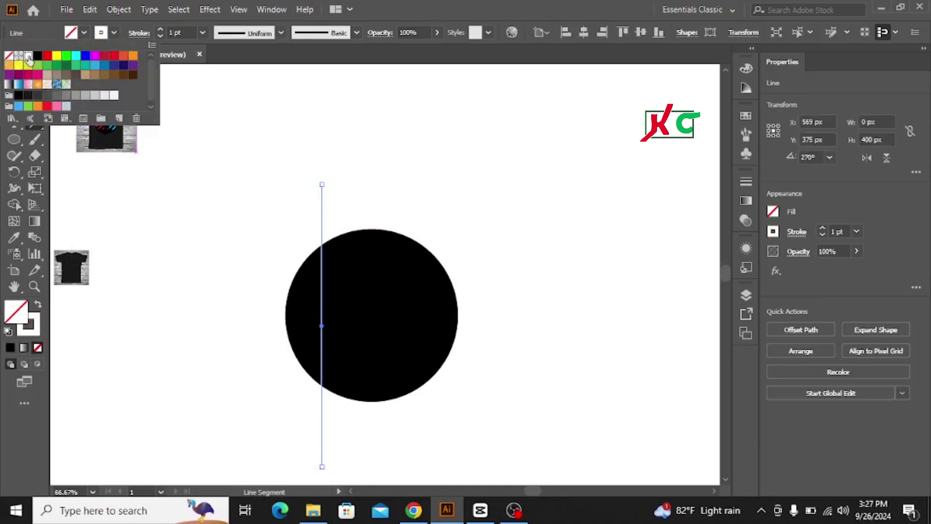
pyautogui.click(161, 30)
pyautogui.click(161, 30)
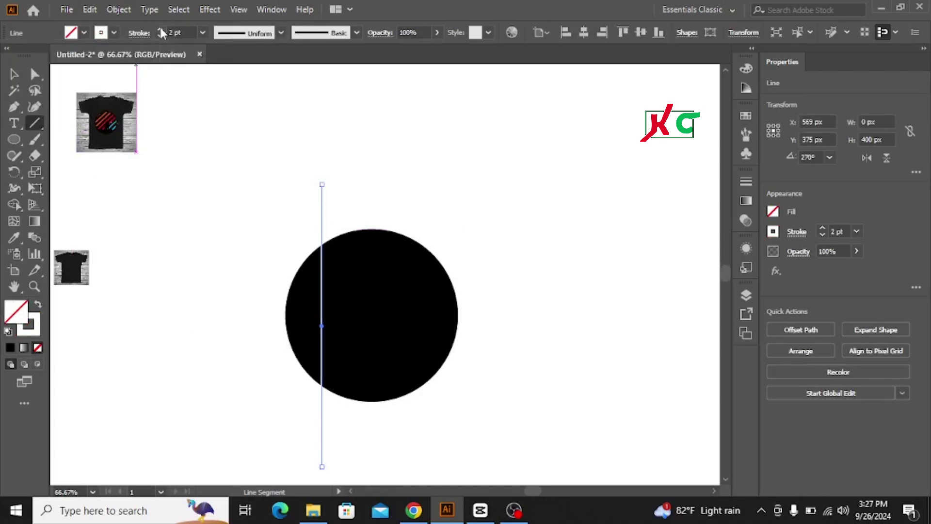
pyautogui.click(161, 30)
pyautogui.click(161, 31)
pyautogui.click(161, 30)
pyautogui.click(161, 30)
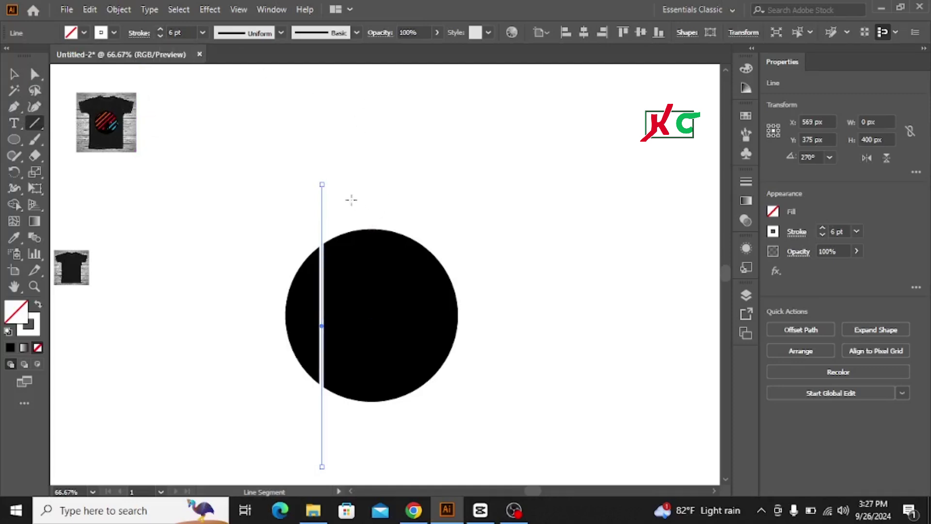
# Nudge the white line closer to the circle's left edge, to X 555 px.
pyautogui.press('Left')
pyautogui.press('Left')
pyautogui.press('Left')
pyautogui.press('Left')
pyautogui.press('Left')
pyautogui.press('Left')
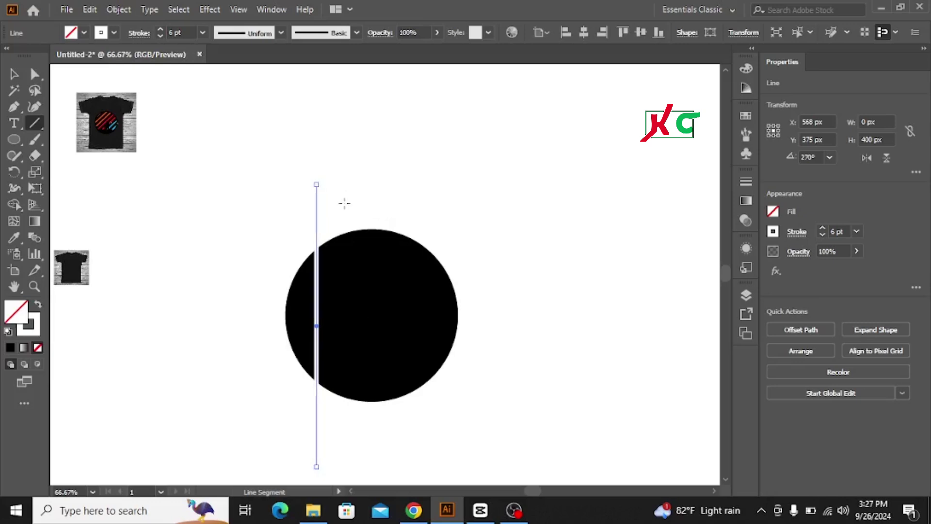
pyautogui.press('Left')
pyautogui.press('Left')
pyautogui.press('Left')
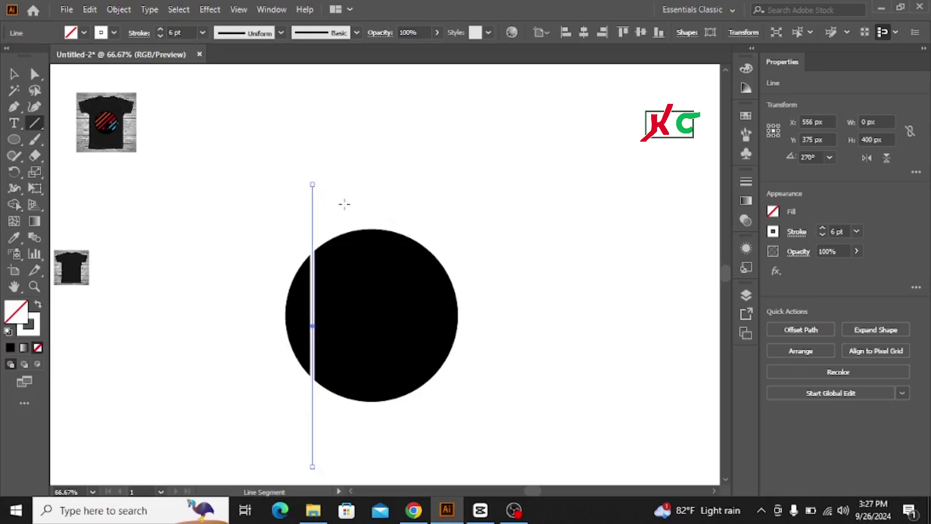
pyautogui.press('Left')
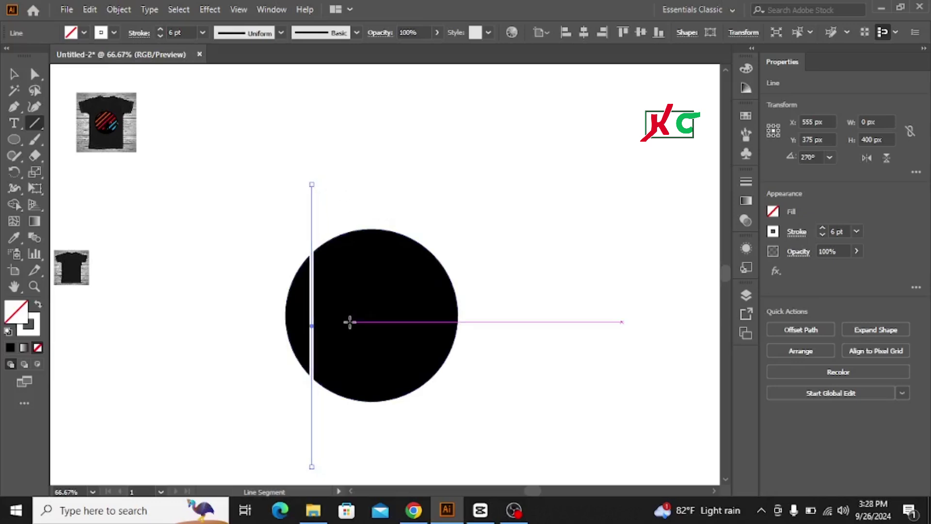
# Copy the white line about 35 px to the right and repeat the transformation until six lines cross the circle.
pyautogui.click(14, 76)
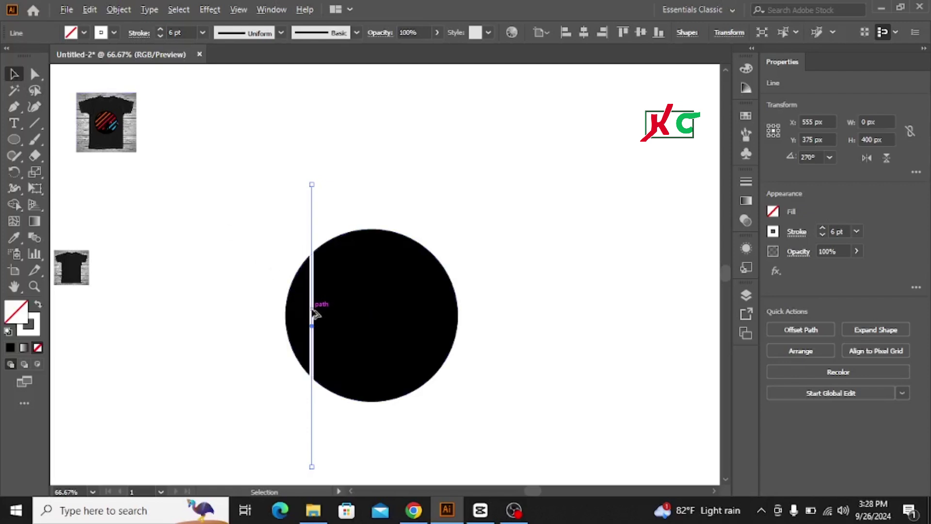
pyautogui.moveTo(312, 313); pyautogui.dragTo(339, 316)
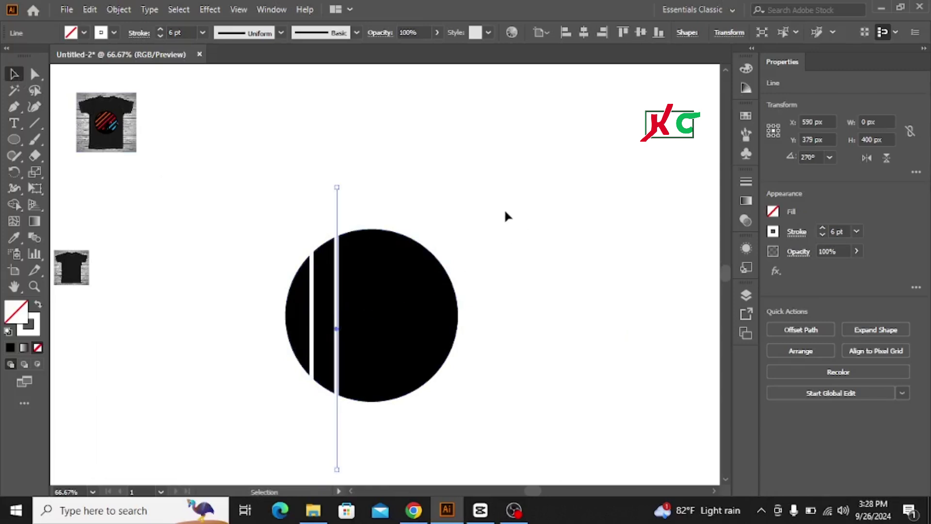
pyautogui.press('a')
pyautogui.hotkey('ctrl', 'd')
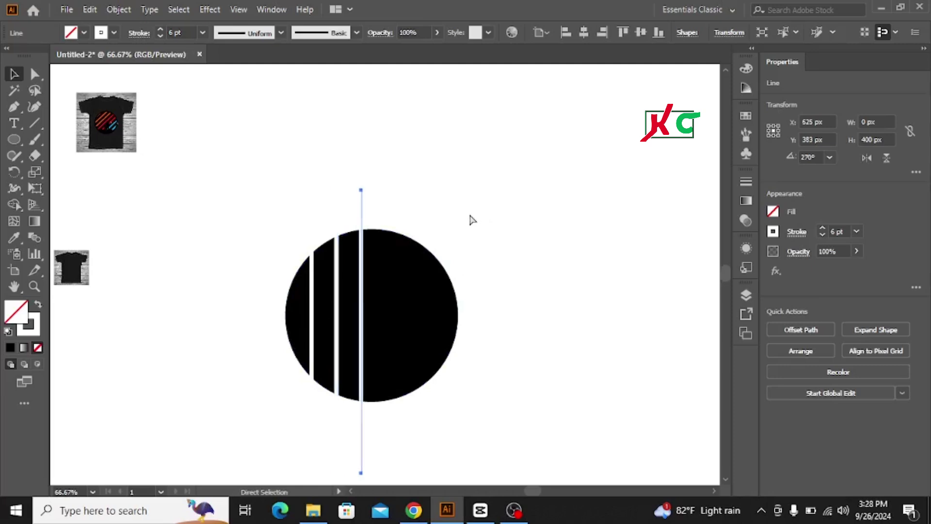
pyautogui.hotkey('ctrl', 'd')
pyautogui.hotkey('ctrl', 'd')
pyautogui.hotkey('ctrl', 'd')
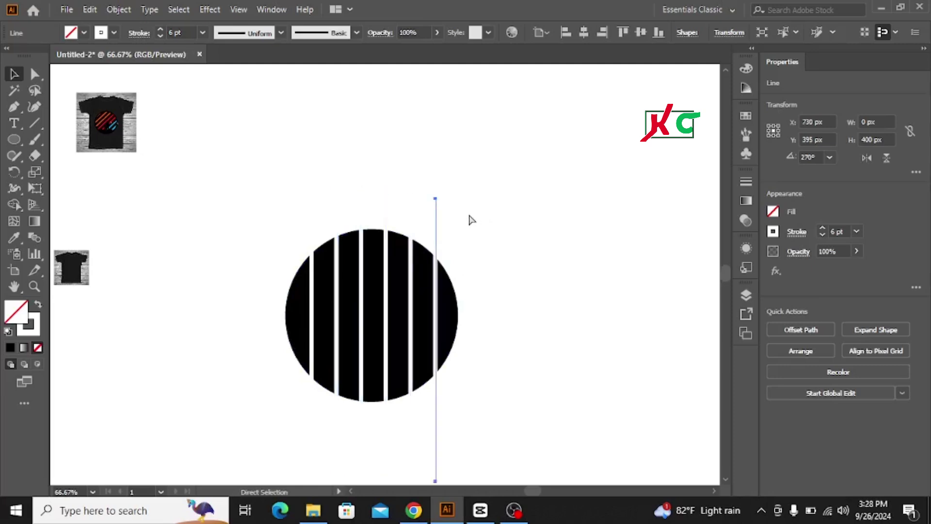
# Select all six white lines and expand them into filled shapes.
pyautogui.press('v')
pyautogui.moveTo(239, 203); pyautogui.dragTo(485, 181)
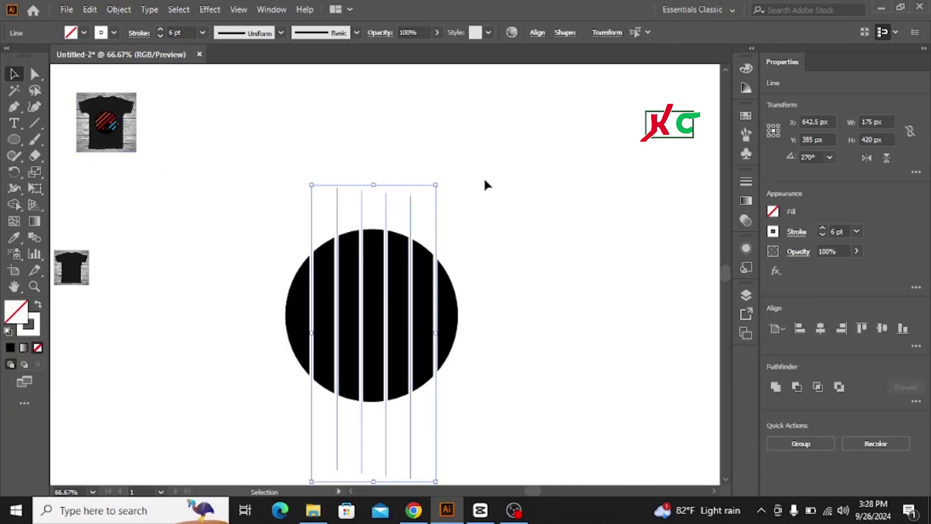
pyautogui.click(120, 9)
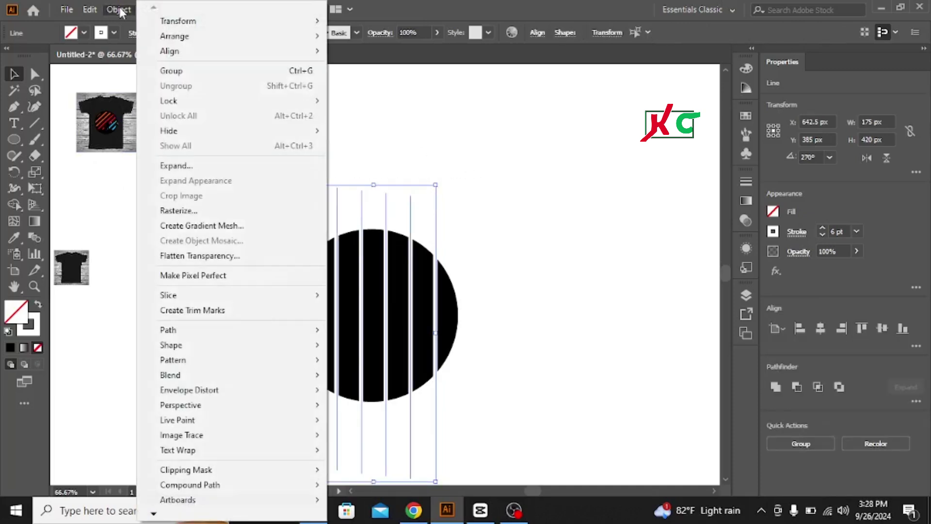
pyautogui.click(188, 166)
pyautogui.click(435, 332)
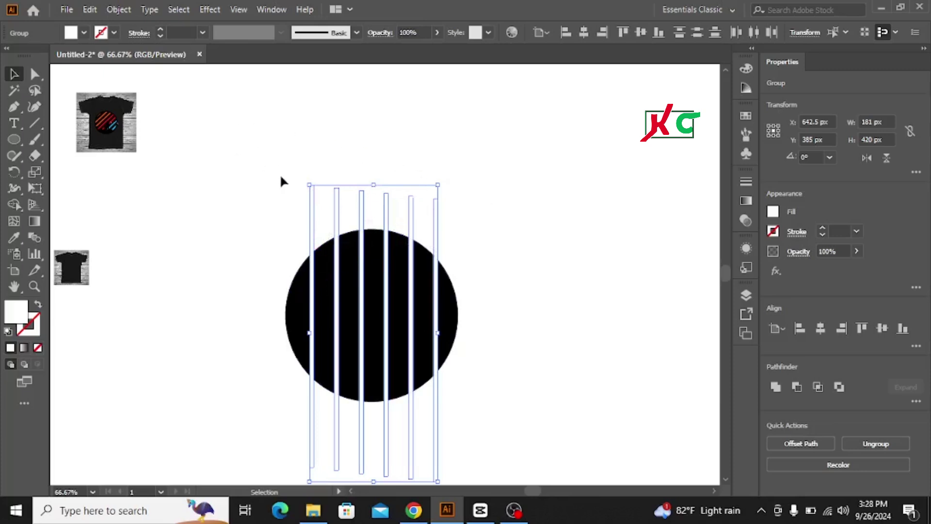
# Remove the parts of the white stripes extending above and below the circle with the Shape Builder tool.
pyautogui.moveTo(242, 189); pyautogui.dragTo(552, 405)
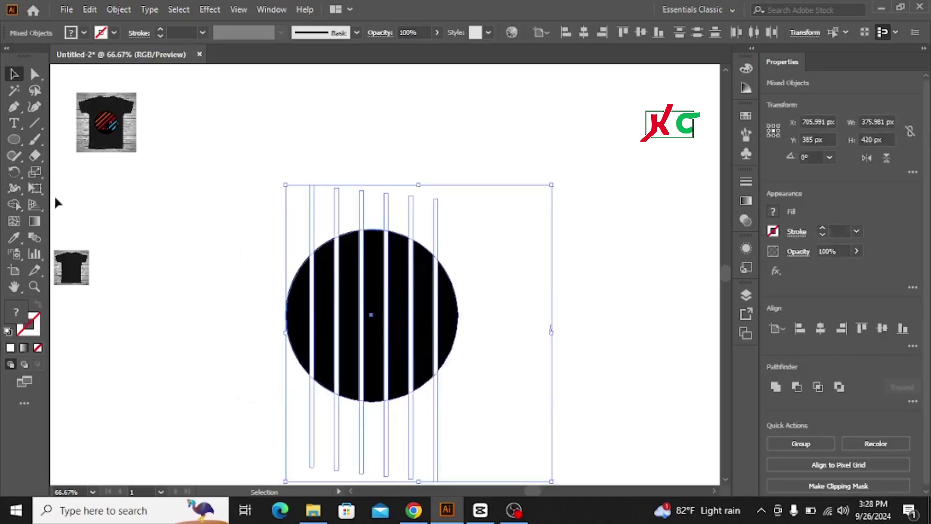
pyautogui.click(15, 205)
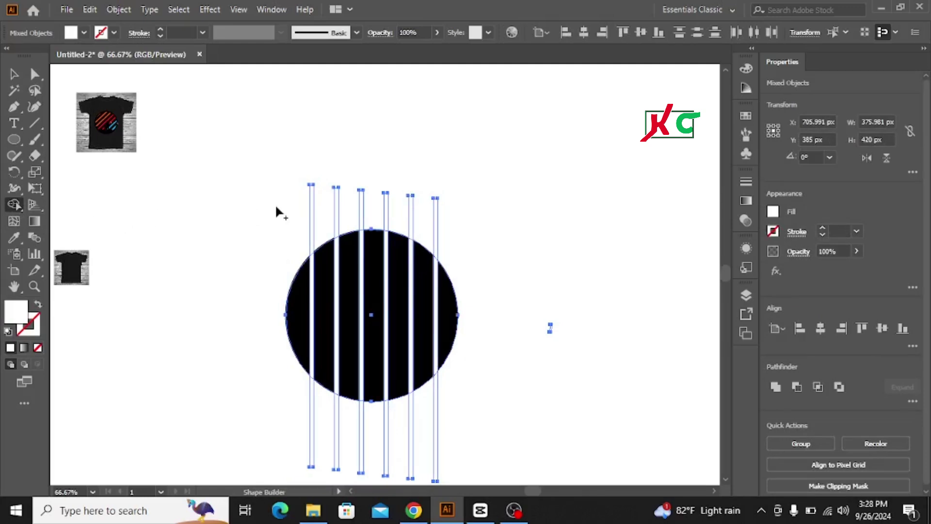
pyautogui.moveTo(274, 204); pyautogui.dragTo(466, 206)
pyautogui.moveTo(513, 399)
pyautogui.mouseDown()
pyautogui.moveTo(344, 438)
pyautogui.moveTo(261, 437)
pyautogui.mouseUp()
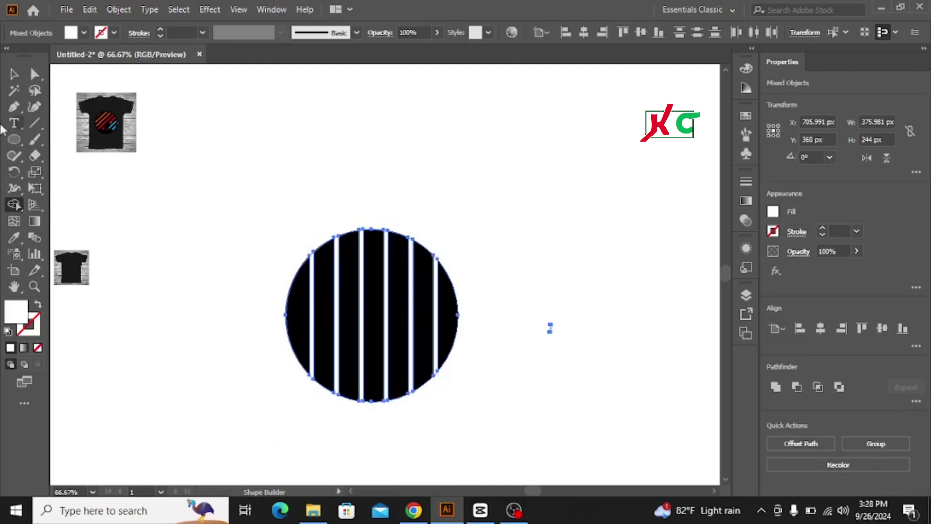
# Remove the six white stripes inside the circle with the Shape Builder tool, leaving separate black strips with gaps between them.
pyautogui.click(14, 74)
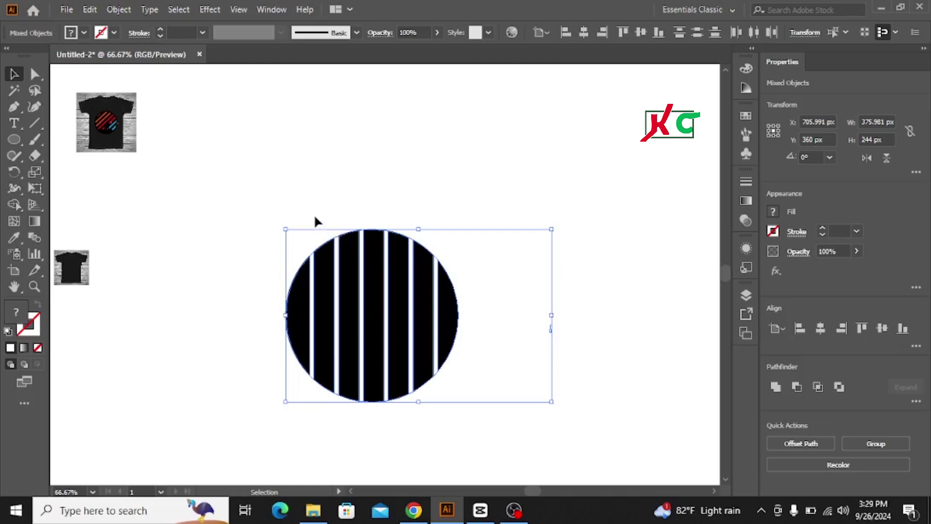
pyautogui.click(13, 205)
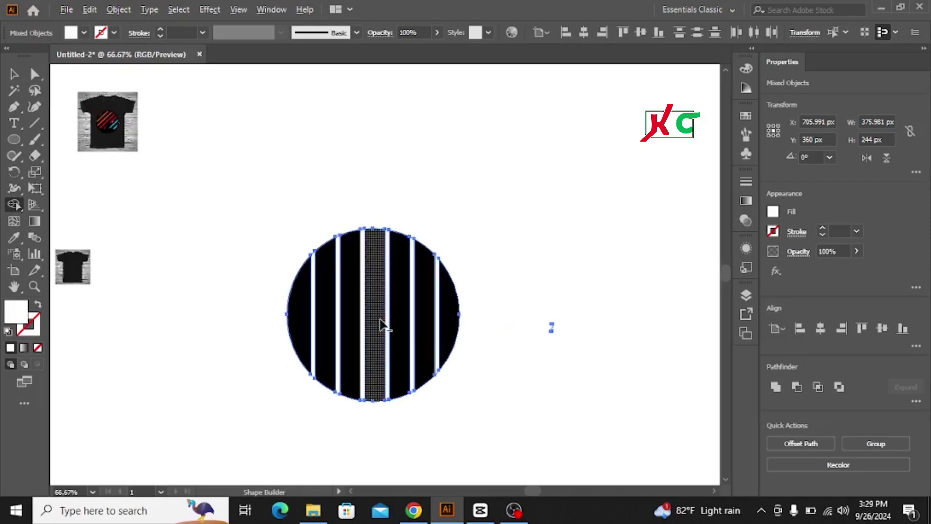
pyautogui.scroll(1, 380, 324)
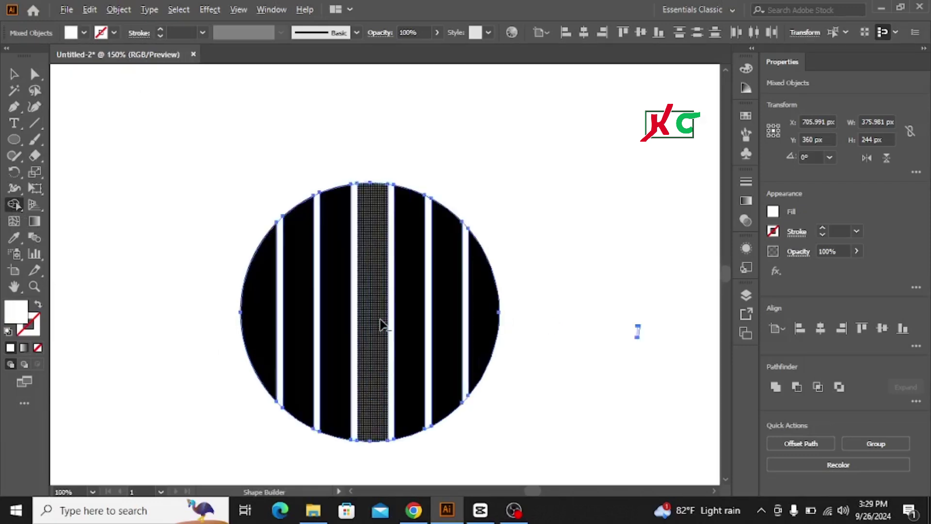
pyautogui.scroll(1, 381, 324)
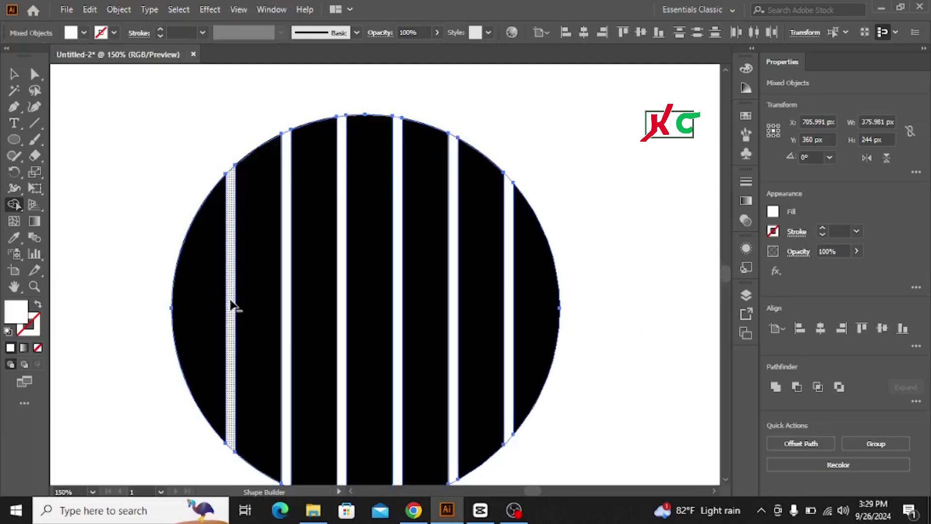
pyautogui.click(288, 312)
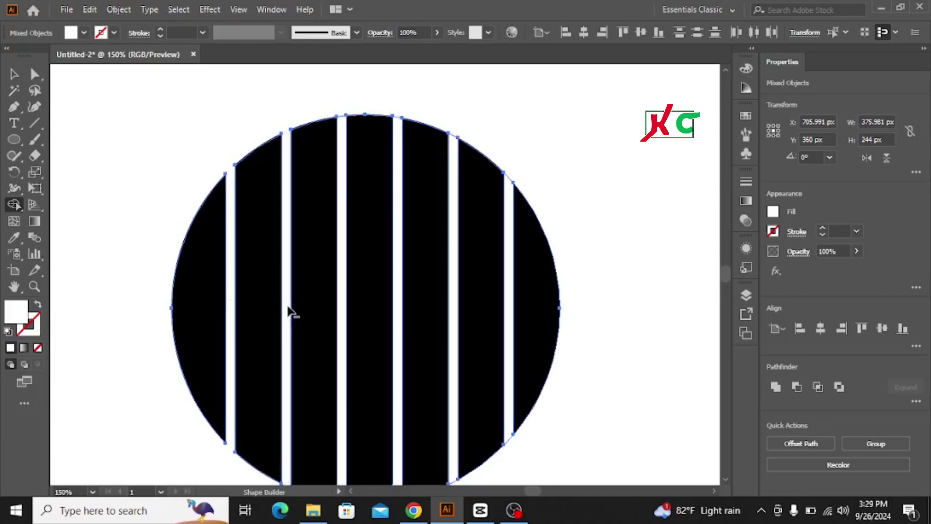
pyautogui.click(342, 316)
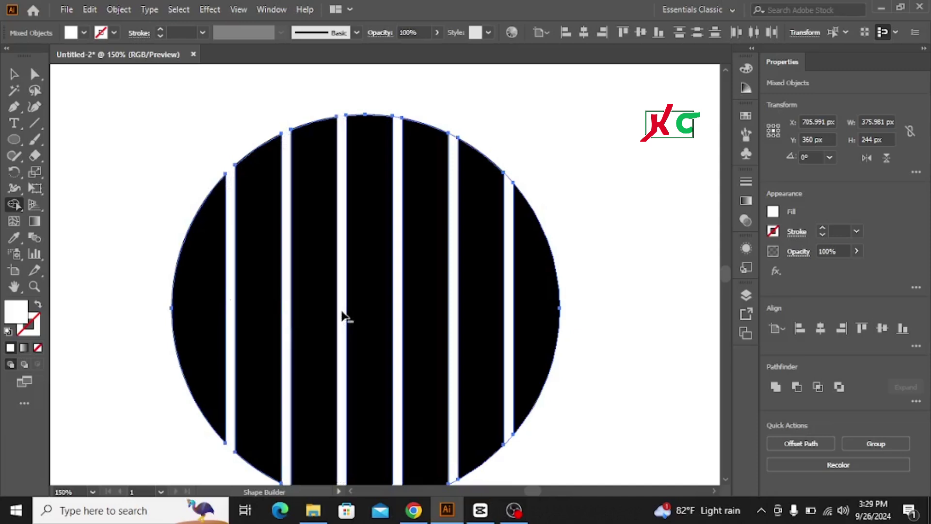
pyautogui.click(397, 319)
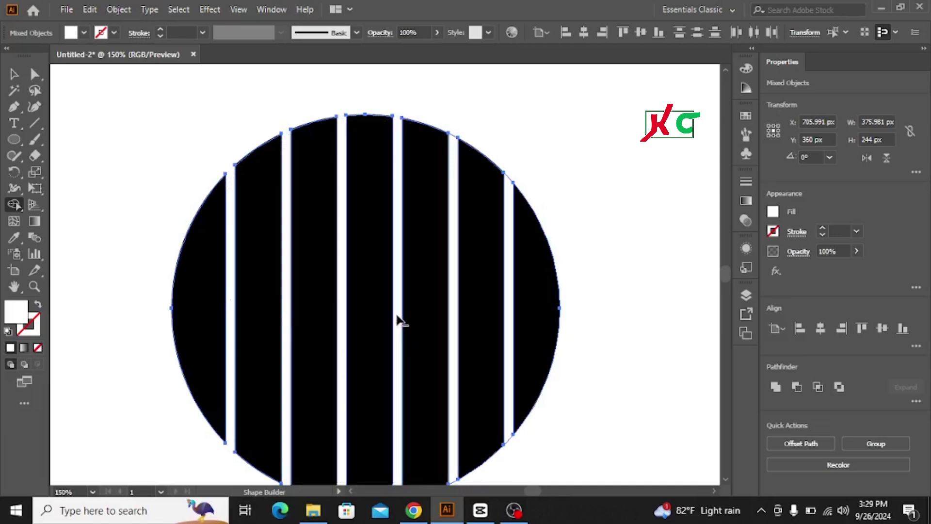
pyautogui.click(450, 321)
pyautogui.click(453, 322)
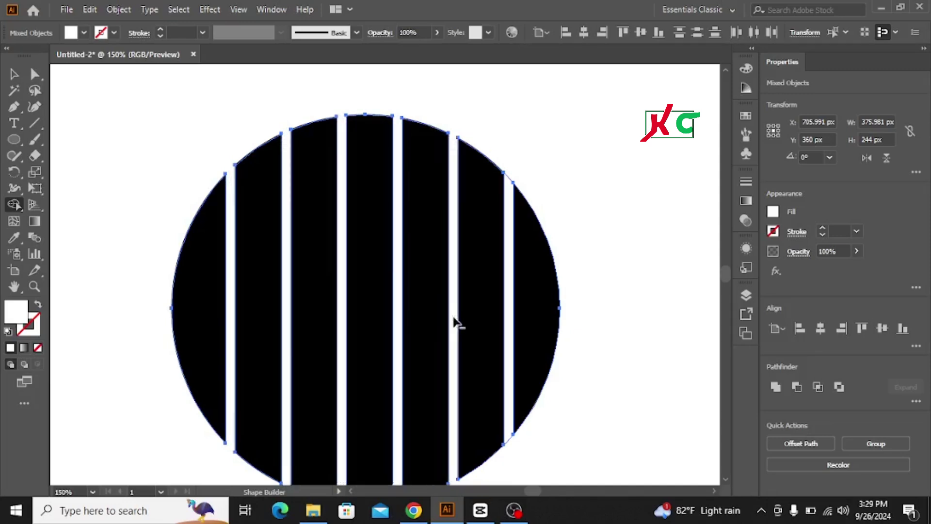
pyautogui.click(507, 327)
pyautogui.click(14, 74)
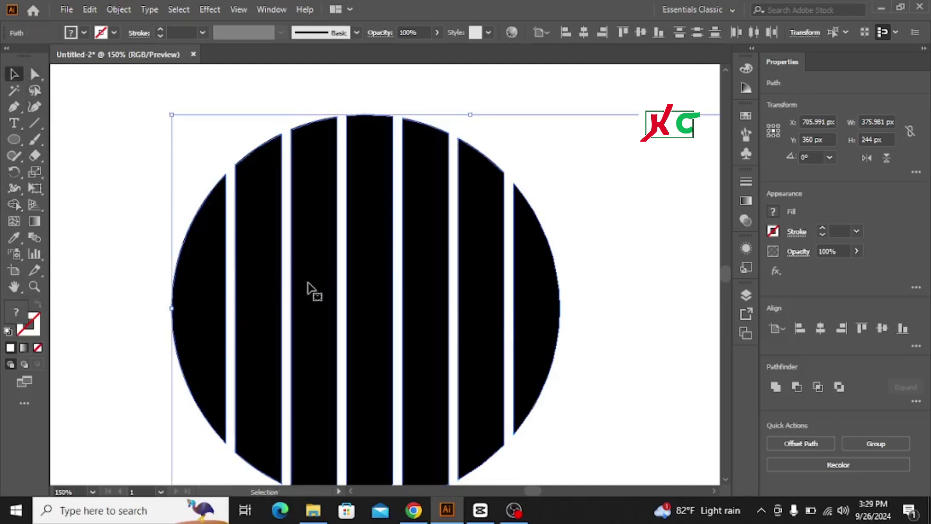
# Select all the black strips of the circle, make them a compound path, and release that compound path.
pyautogui.scroll(-1, 310, 290)
pyautogui.scroll(-2, 310, 290)
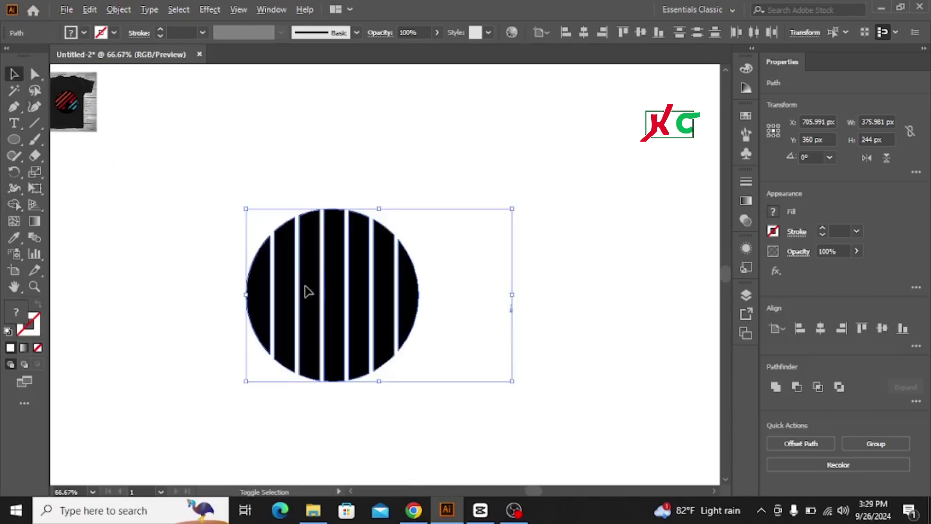
pyautogui.scroll(-2, 388, 225)
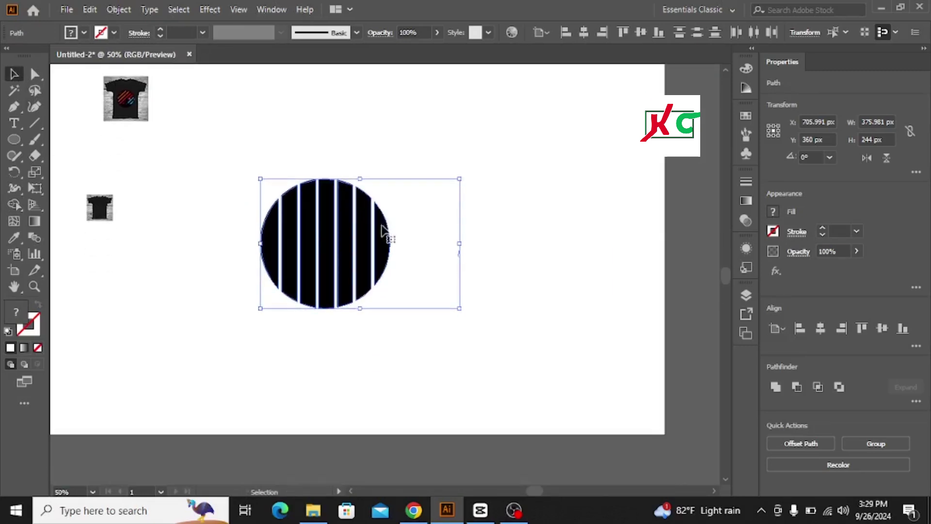
pyautogui.scroll(1, 417, 311)
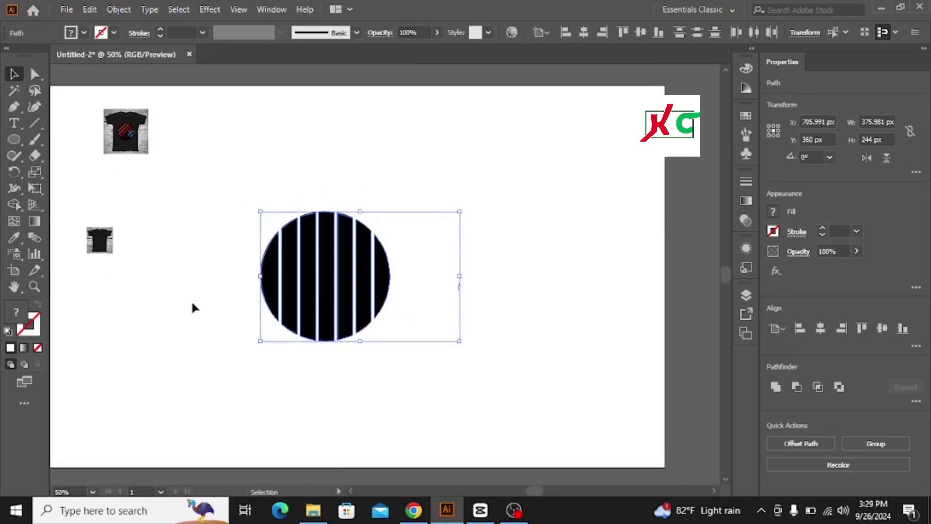
pyautogui.click(338, 491)
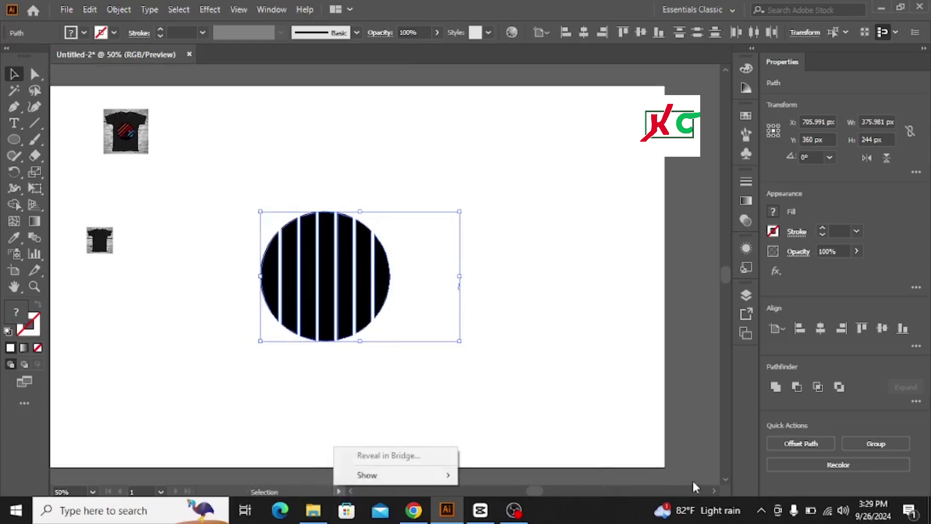
pyautogui.click(349, 491)
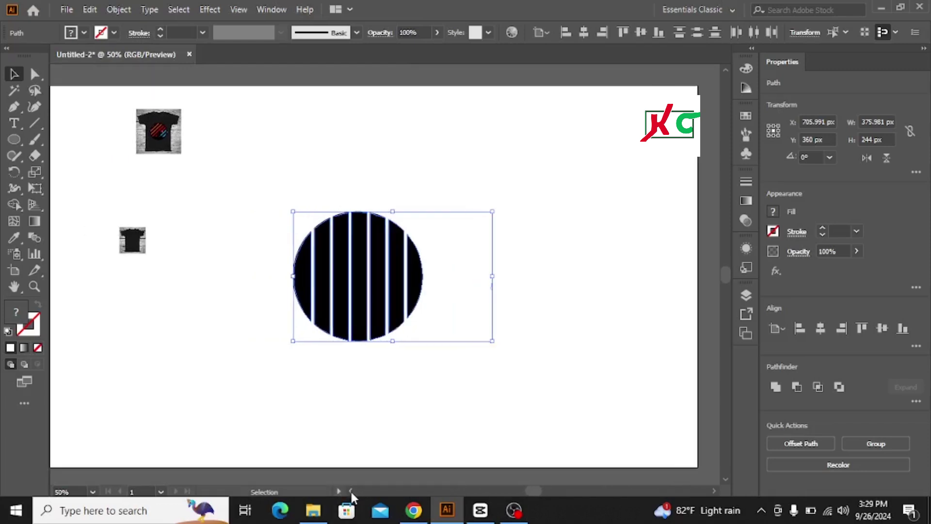
pyautogui.click(713, 491)
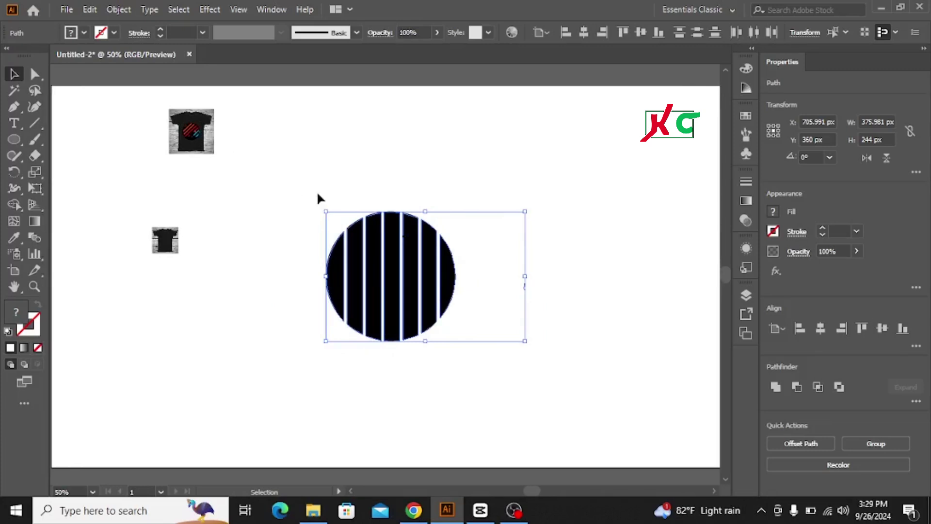
pyautogui.moveTo(310, 191); pyautogui.dragTo(520, 360)
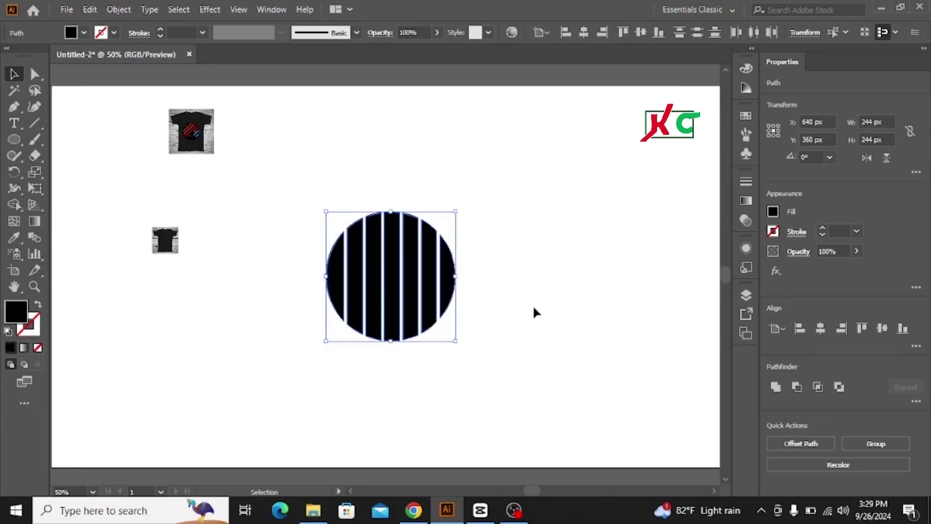
pyautogui.rightClick(445, 275)
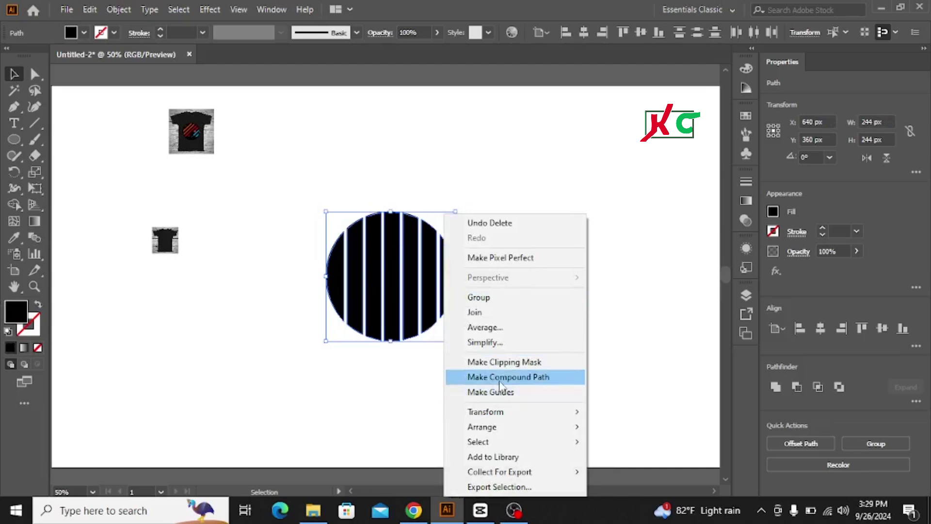
pyautogui.click(499, 377)
pyautogui.rightClick(445, 280)
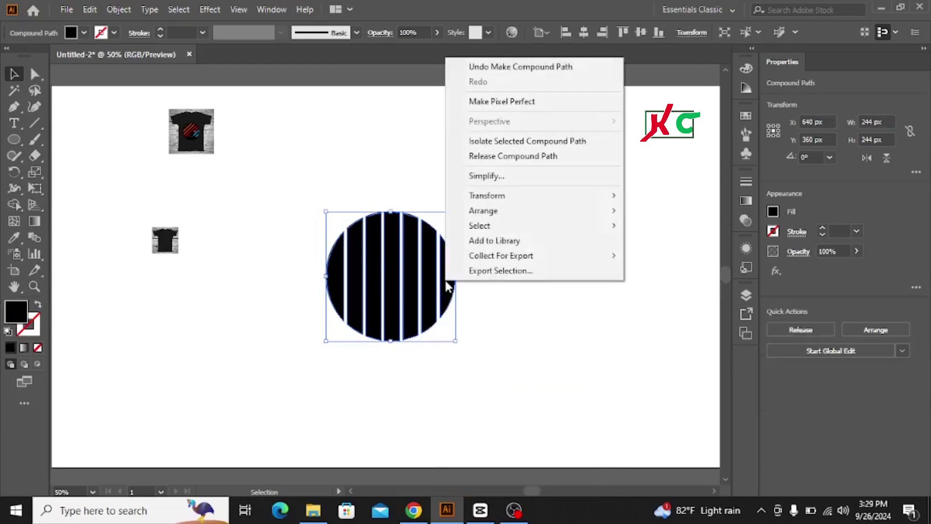
pyautogui.click(508, 155)
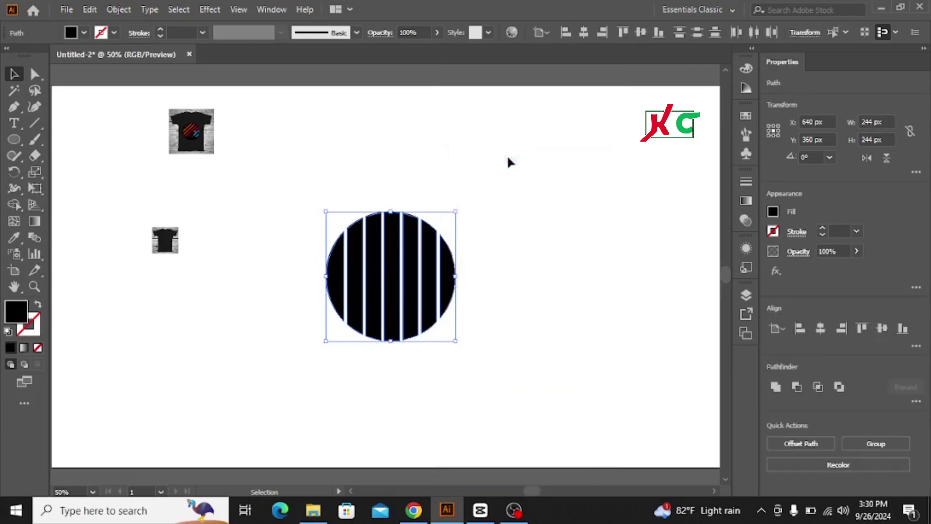
# Select individual strips from the circle's right edge to its middle to check that each is a separate path.
pyautogui.click(461, 278)
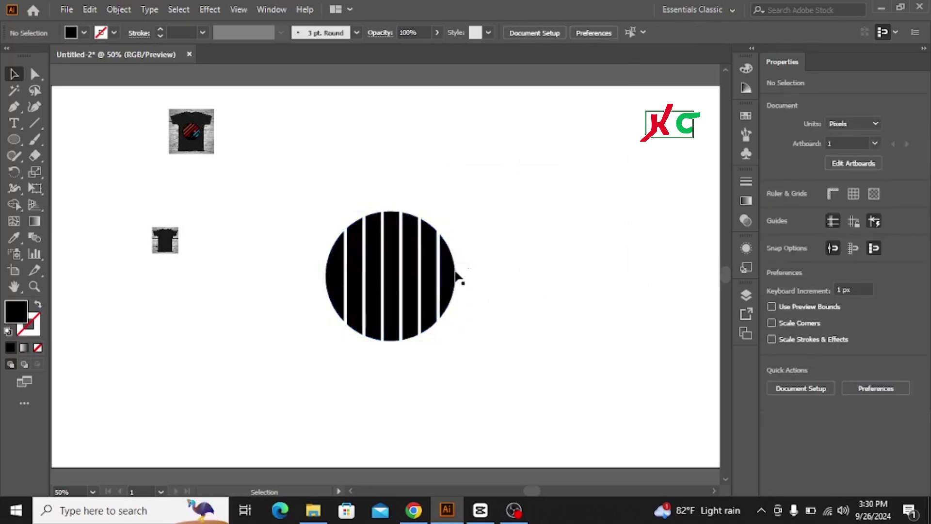
pyautogui.click(446, 275)
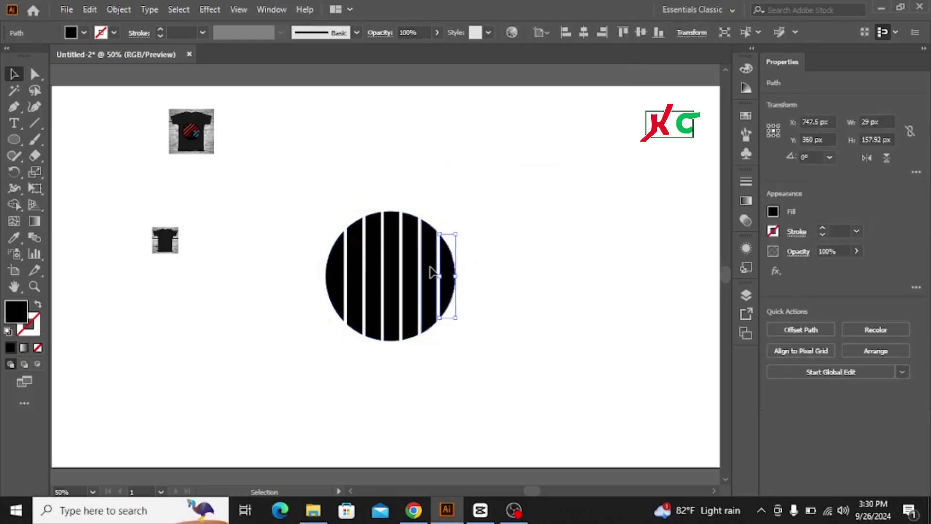
pyautogui.click(426, 274)
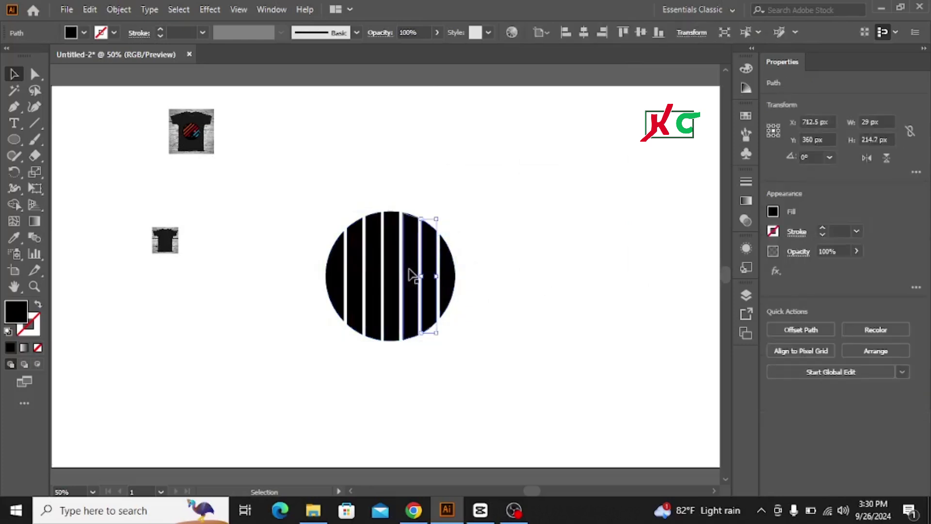
pyautogui.click(411, 275)
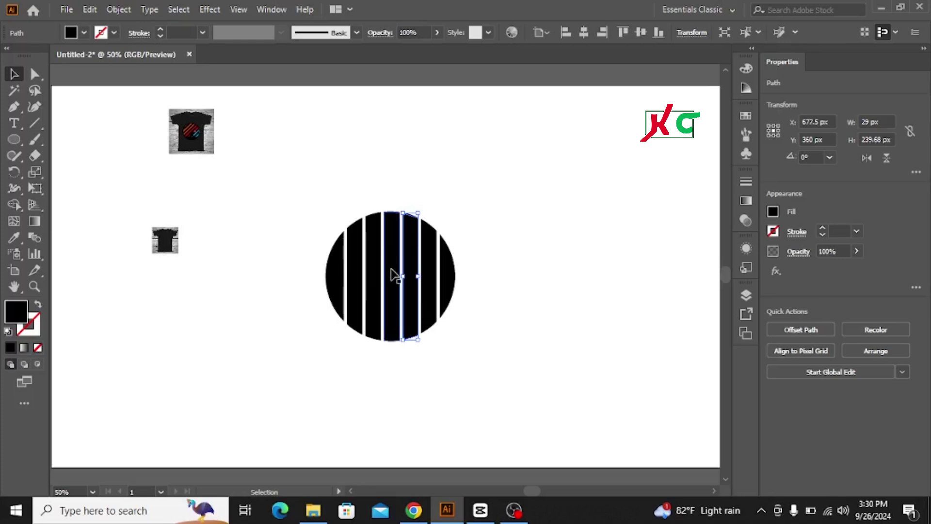
pyautogui.click(391, 273)
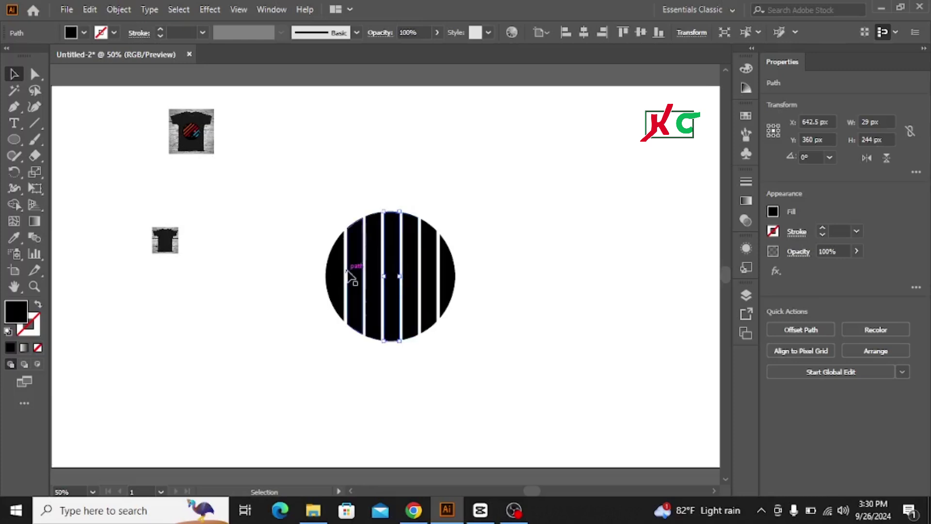
pyautogui.click(489, 156)
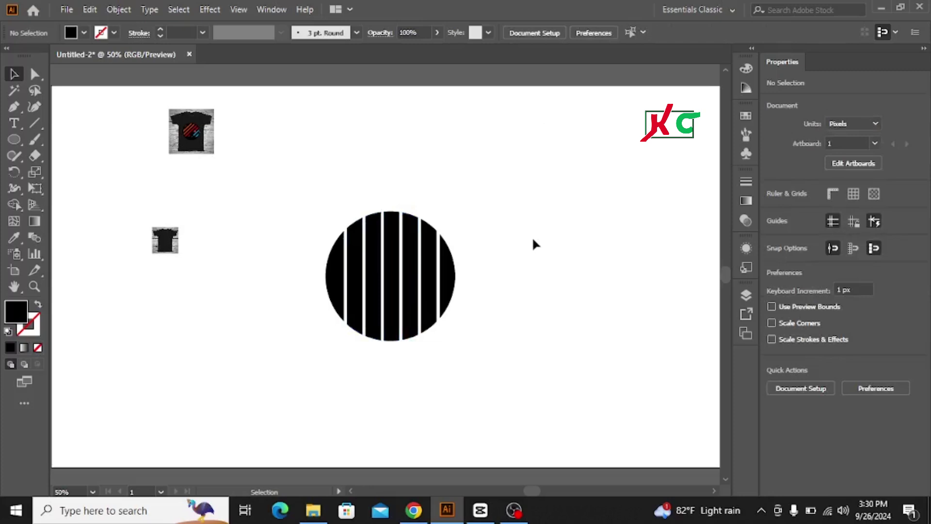
# Fill the three rightmost strips of the circle with the red swatch R=237 G=28 B=36.
pyautogui.click(441, 269)
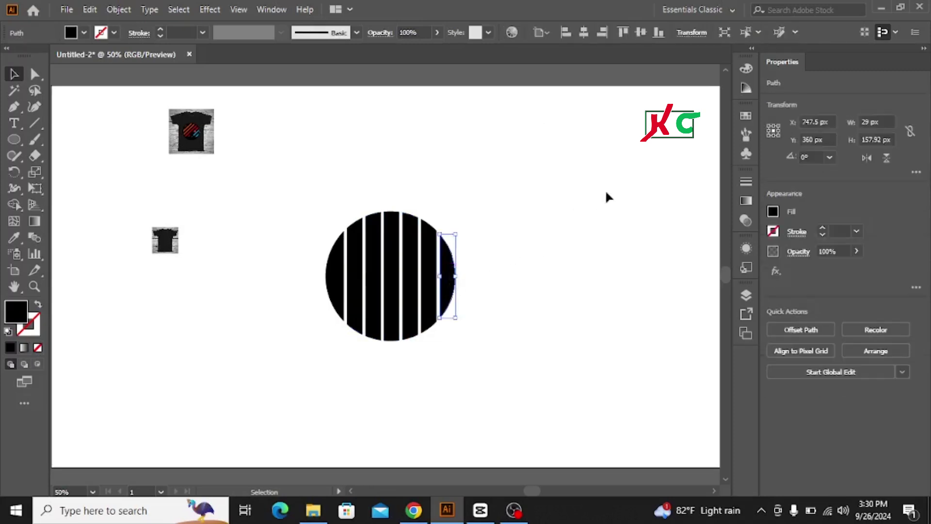
pyautogui.click(742, 119)
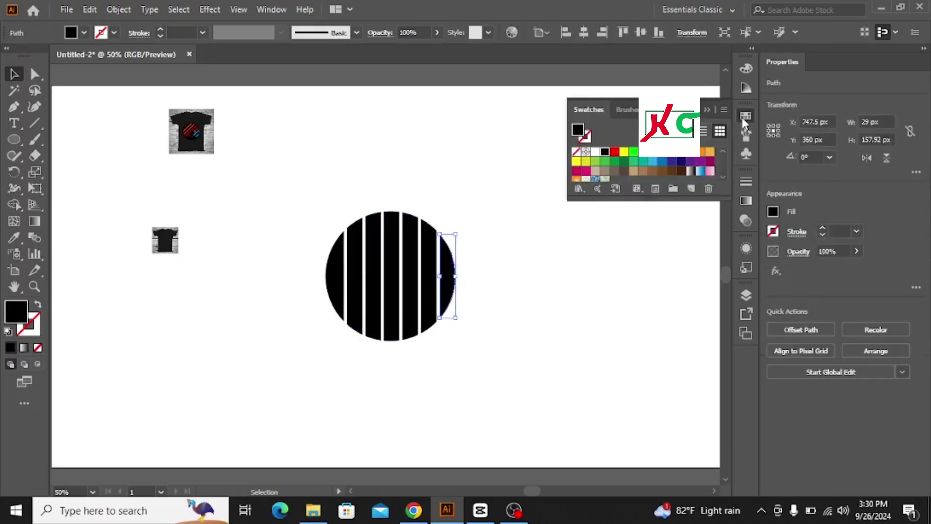
pyautogui.click(684, 160)
pyautogui.click(433, 259)
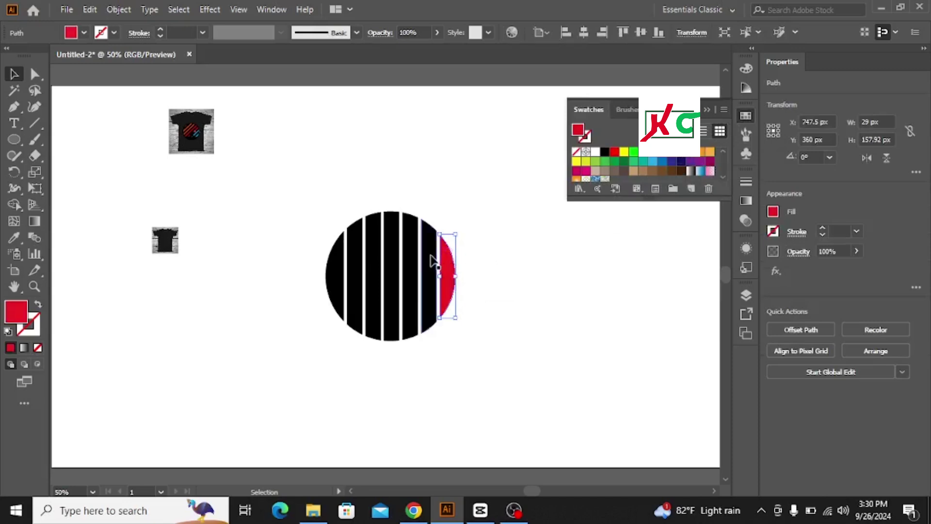
pyautogui.click(681, 160)
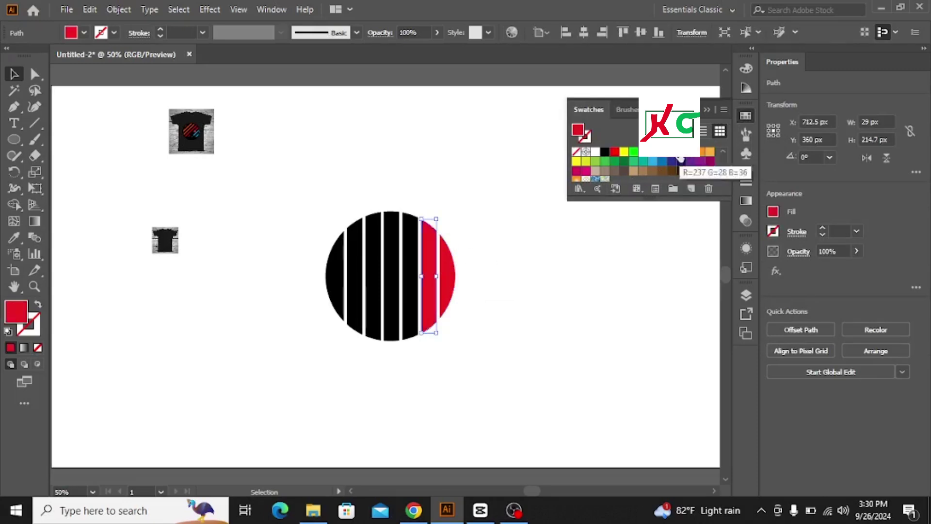
pyautogui.click(412, 260)
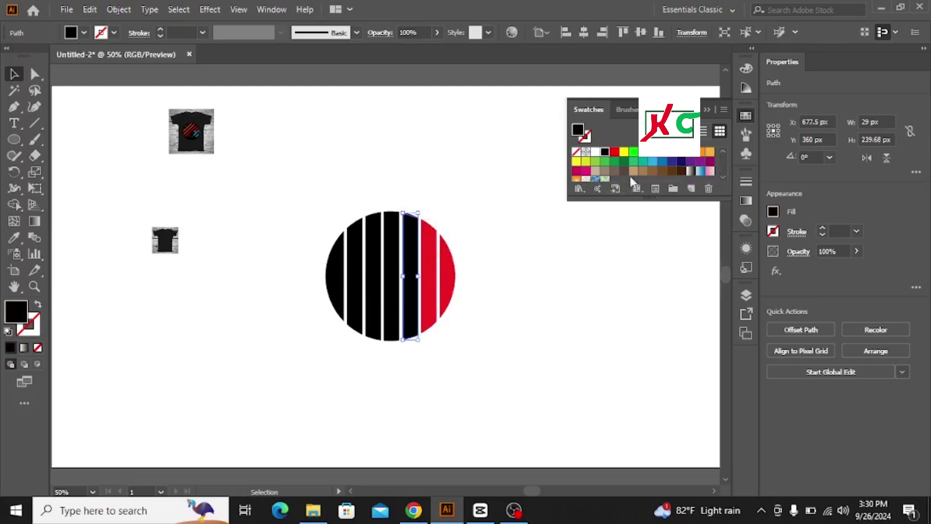
pyautogui.click(681, 161)
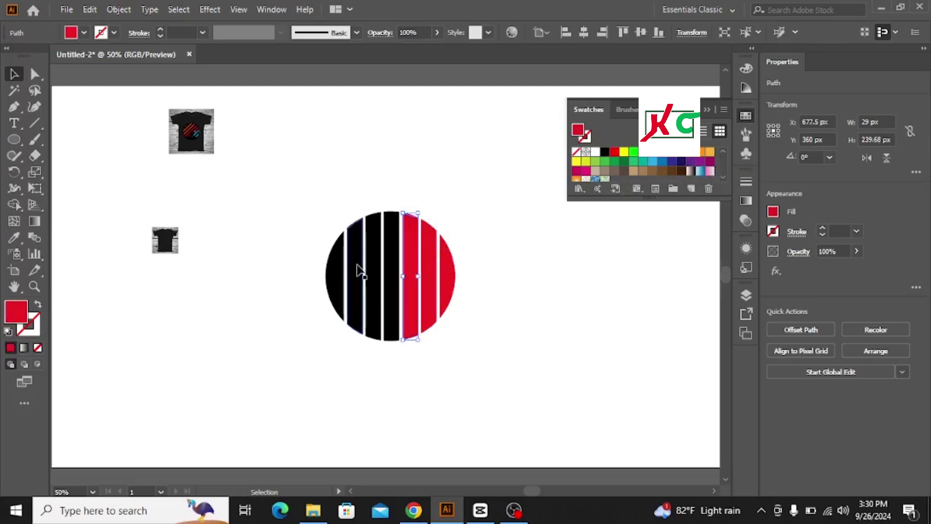
pyautogui.click(388, 260)
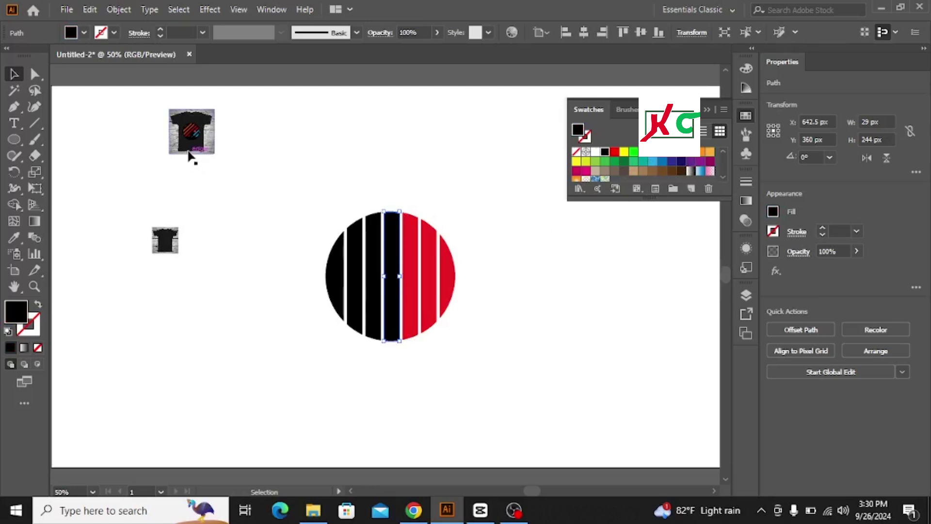
# Fill the three rightmost strips of the circle with the light blue swatch R=41 G=171 B=226.
pyautogui.click(447, 279)
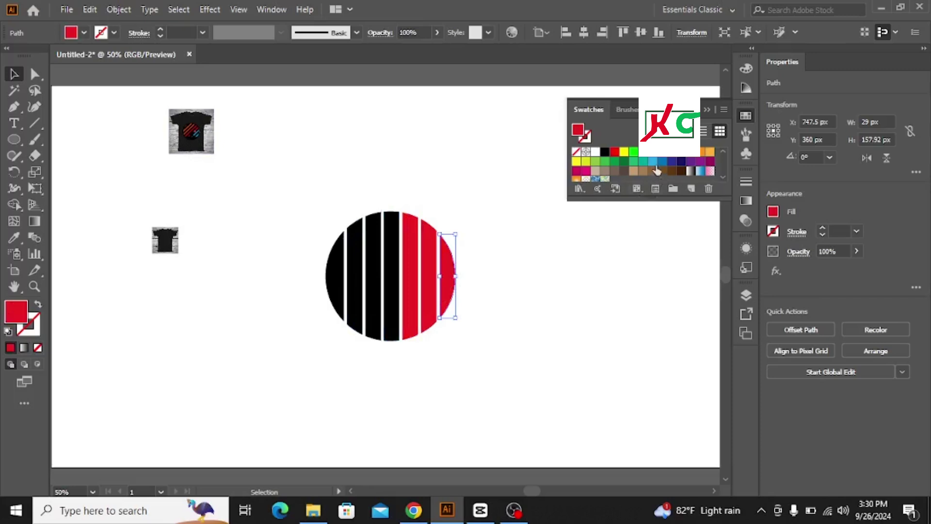
pyautogui.click(653, 162)
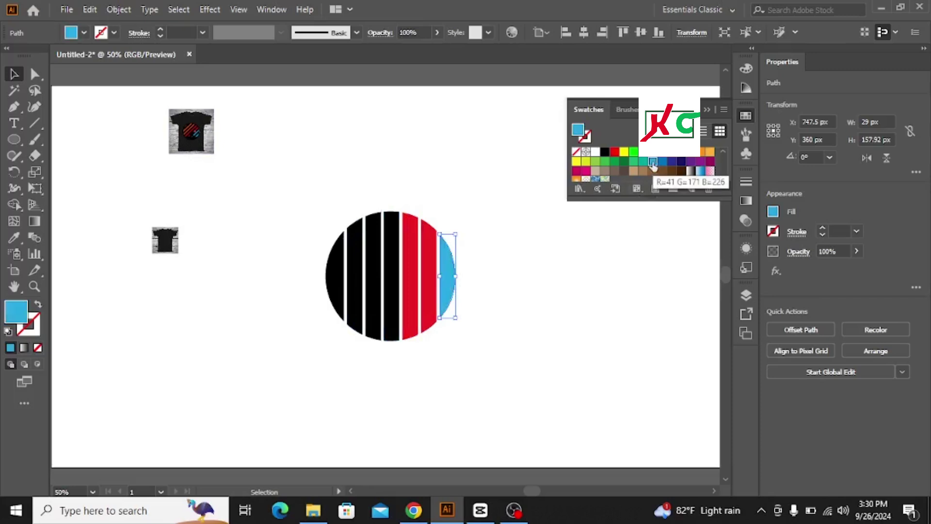
pyautogui.click(426, 270)
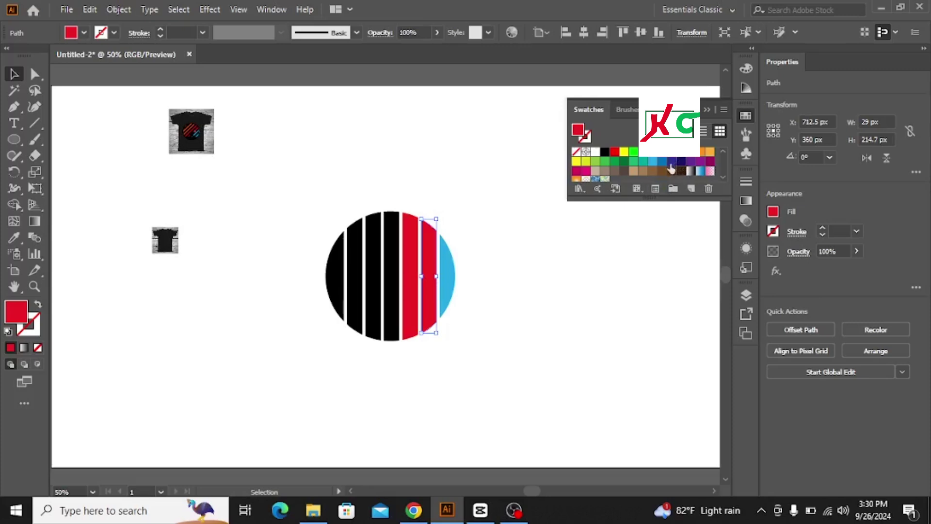
pyautogui.click(654, 165)
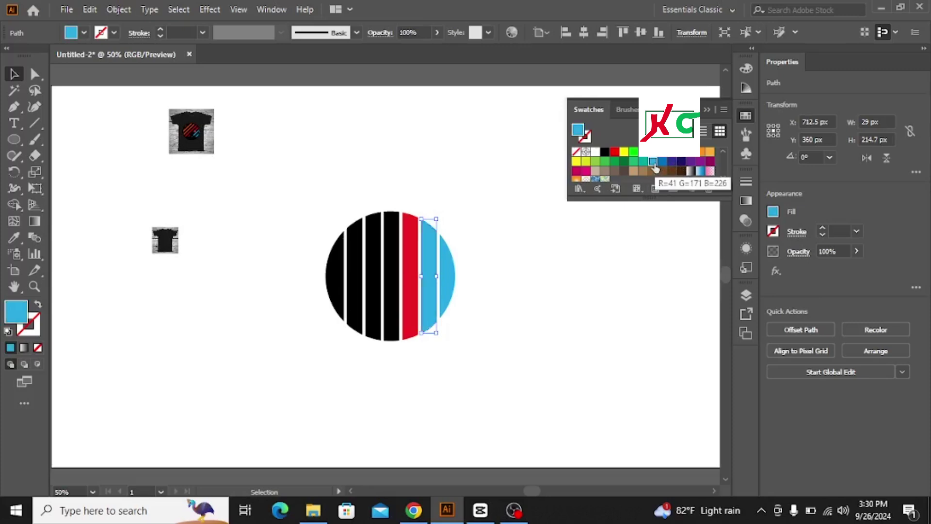
pyautogui.click(411, 268)
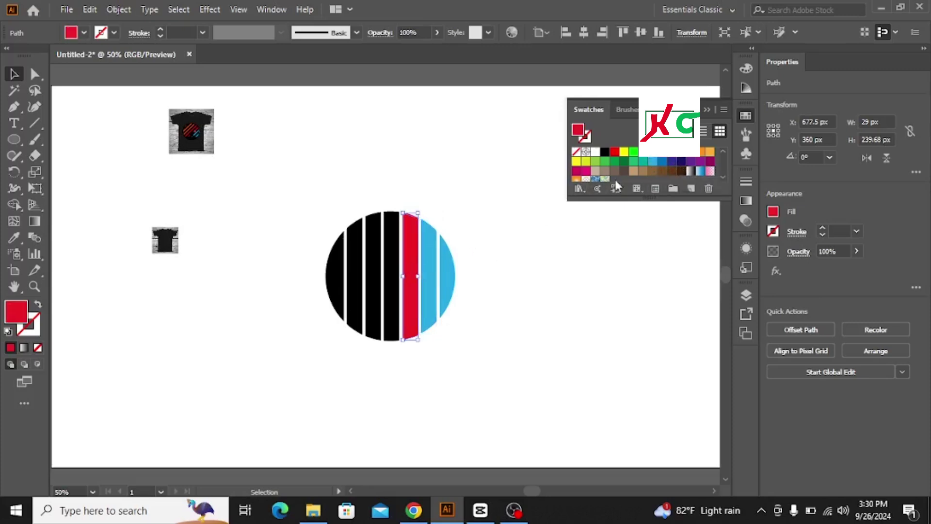
pyautogui.click(652, 162)
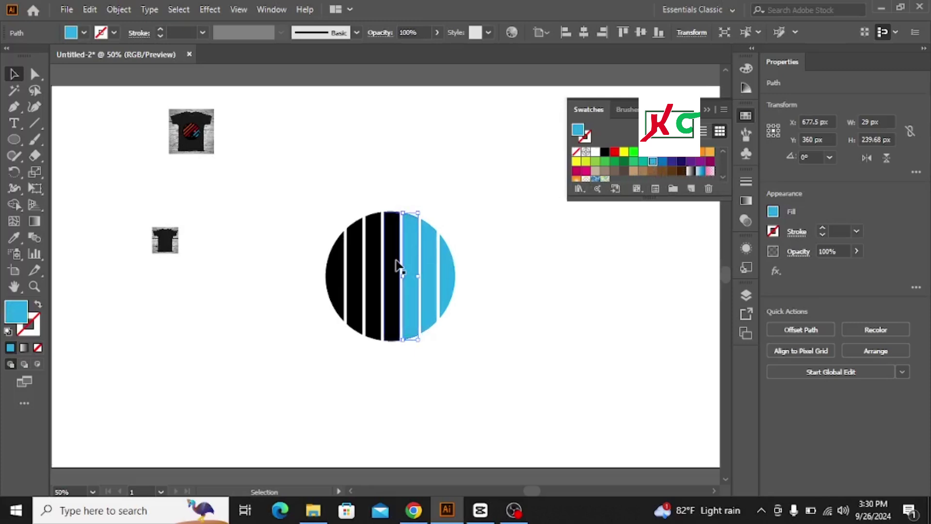
# Fill the circle's middle strip and the two strips immediately to its left with the bright red swatch.
pyautogui.click(398, 267)
pyautogui.click(614, 152)
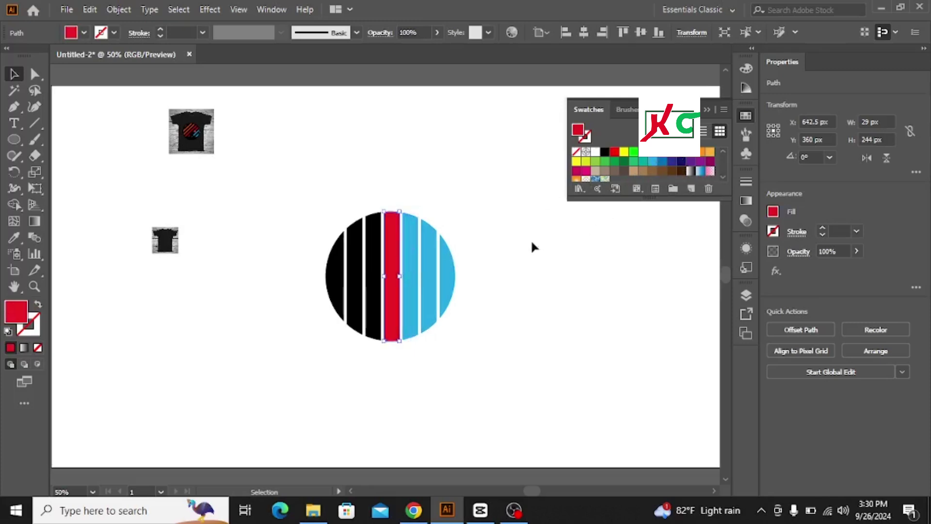
pyautogui.click(375, 266)
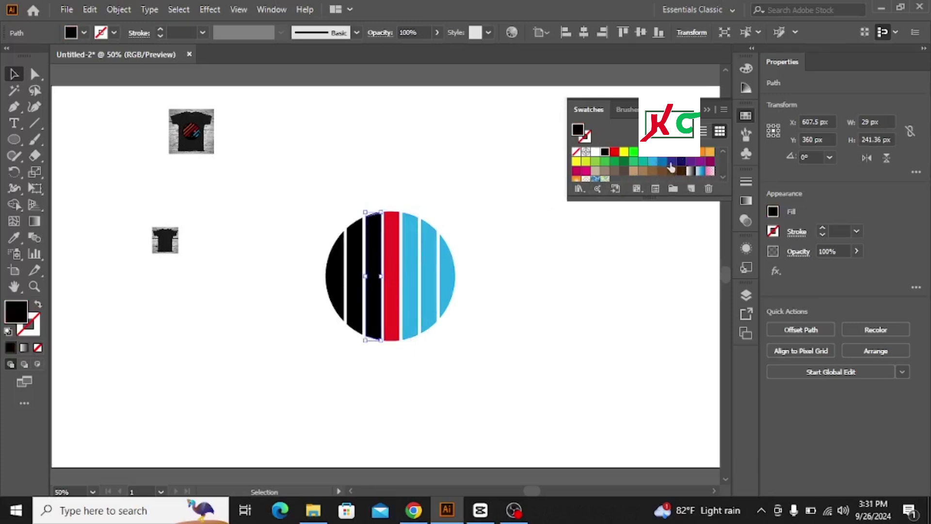
pyautogui.click(682, 158)
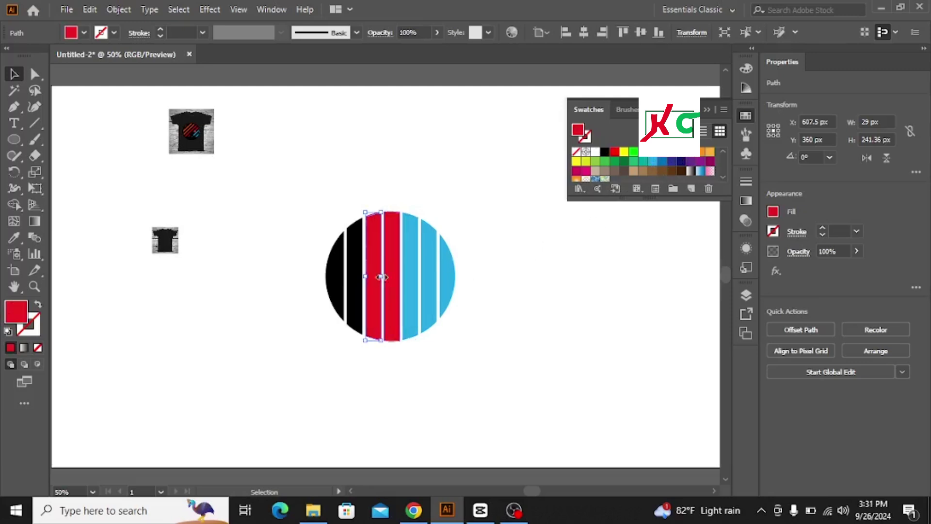
pyautogui.click(358, 268)
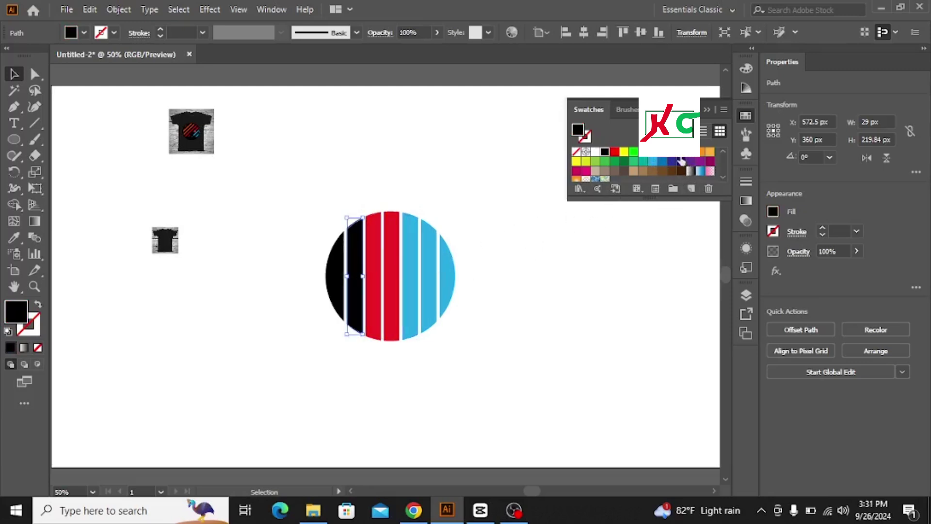
pyautogui.click(682, 159)
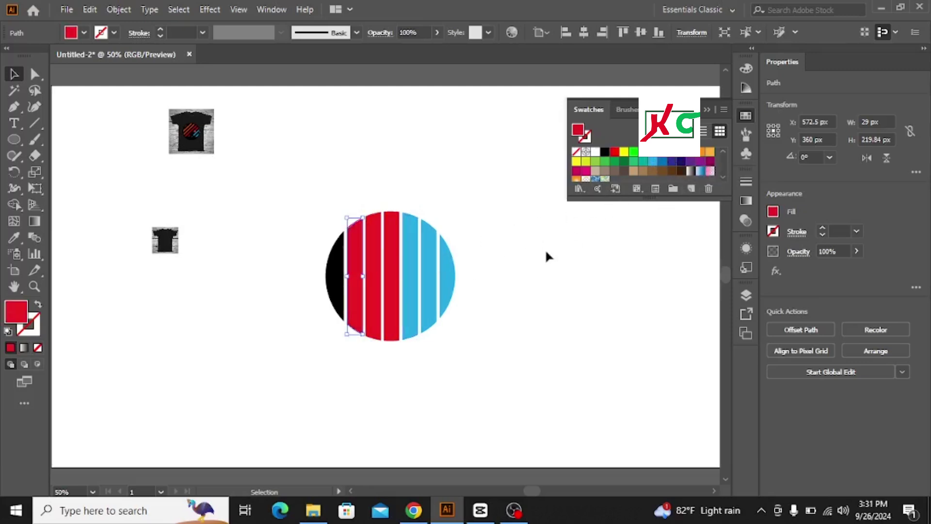
# Fill the circle's leftmost strip with R=193 G=39 B=45, replace that fill with orange-red, and close the swatches.
pyautogui.click(337, 275)
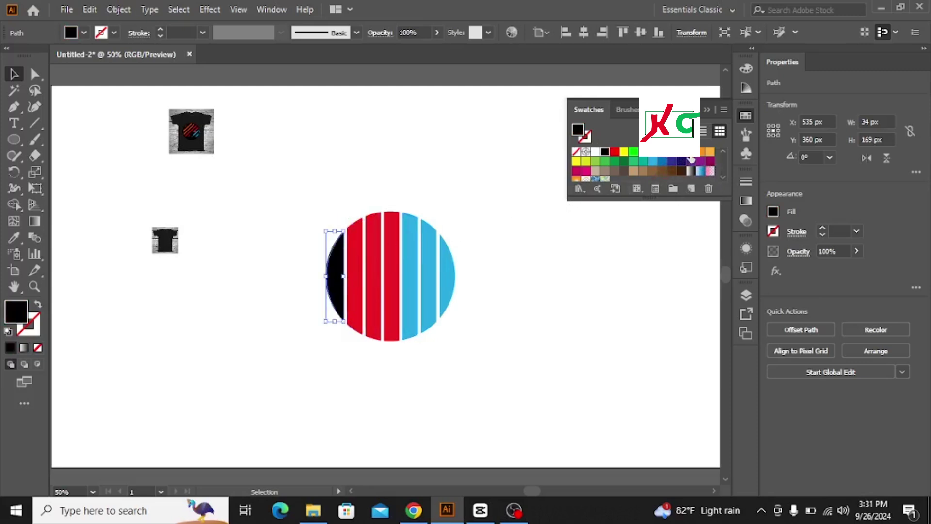
pyautogui.click(675, 160)
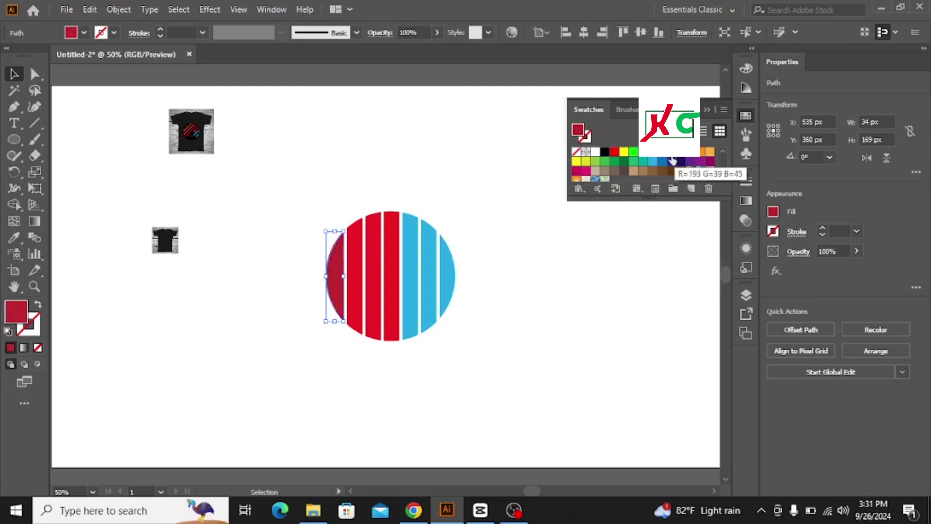
pyautogui.click(691, 160)
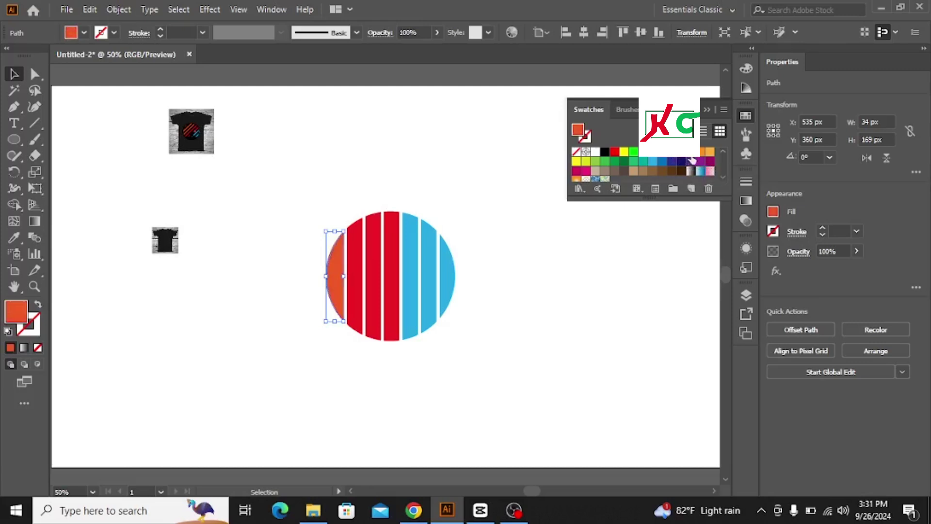
pyautogui.click(703, 105)
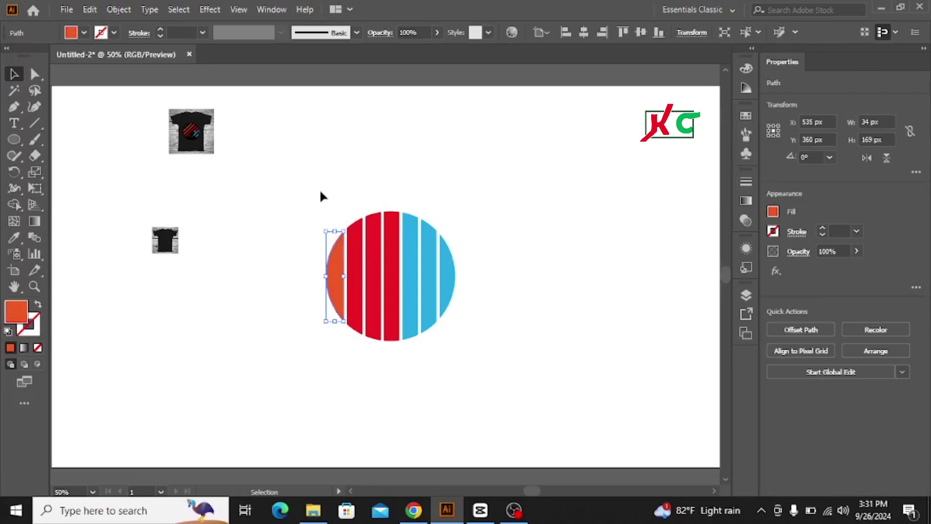
# Select all the circle's strips and rotate them clockwise to an angle of about 306° so the stripes run diagonally.
pyautogui.moveTo(321, 192); pyautogui.dragTo(494, 303)
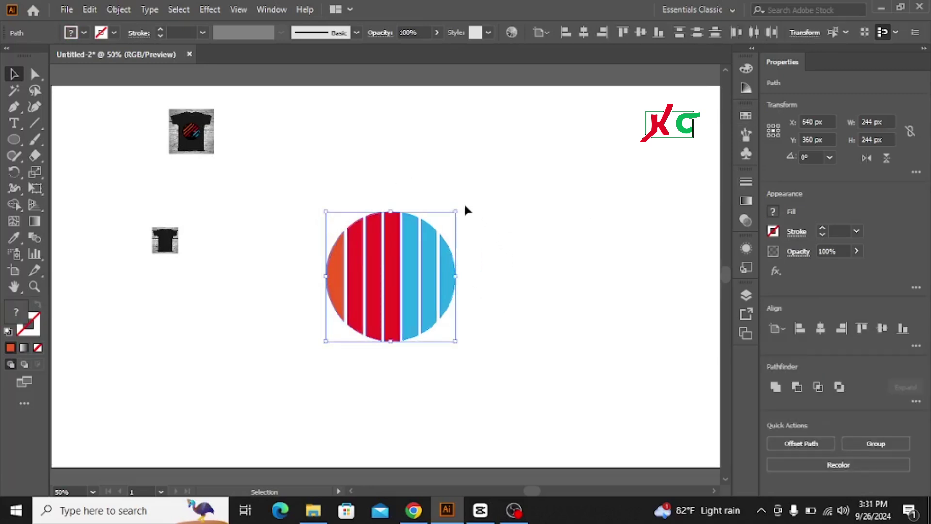
pyautogui.moveTo(462, 206); pyautogui.dragTo(488, 297)
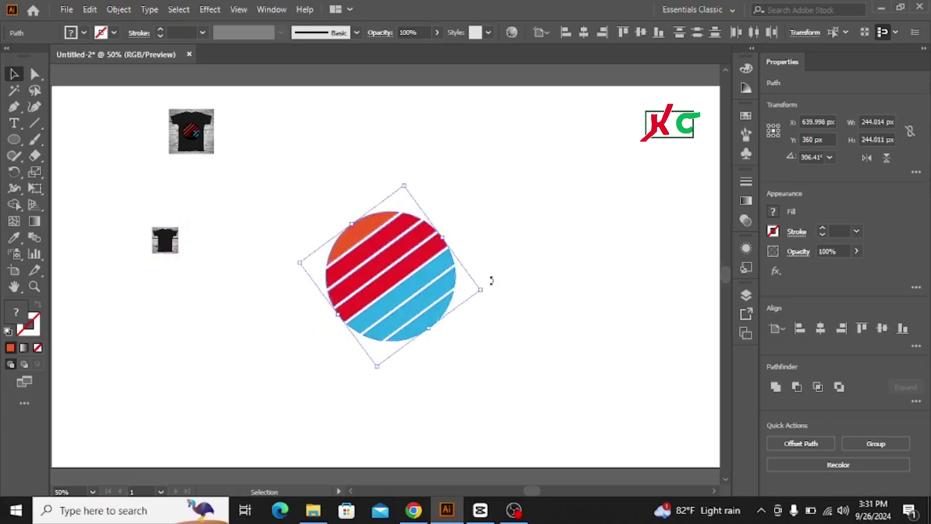
pyautogui.click(519, 231)
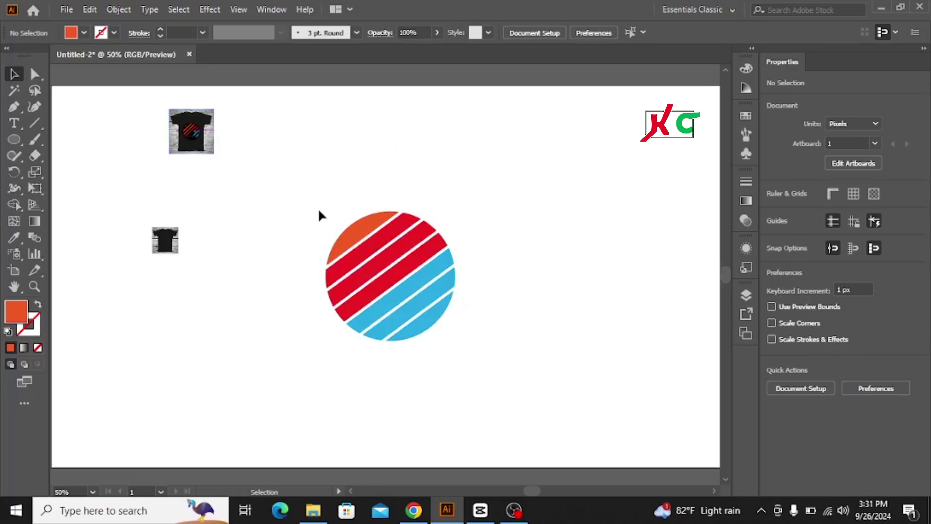
# Try grouping the strips together with the stray fragments beside the circle, and ungroup them again.
pyautogui.moveTo(318, 208); pyautogui.dragTo(540, 367)
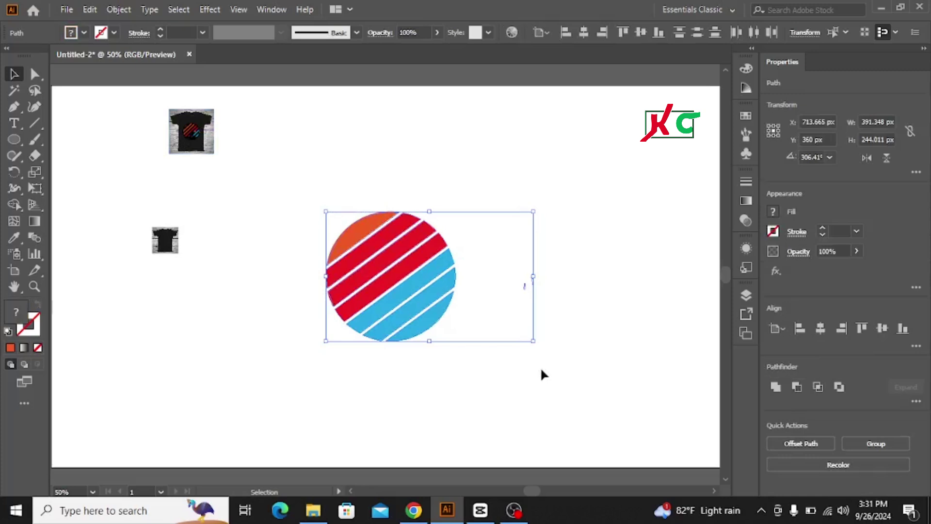
pyautogui.hotkey('ctrl', 'g')
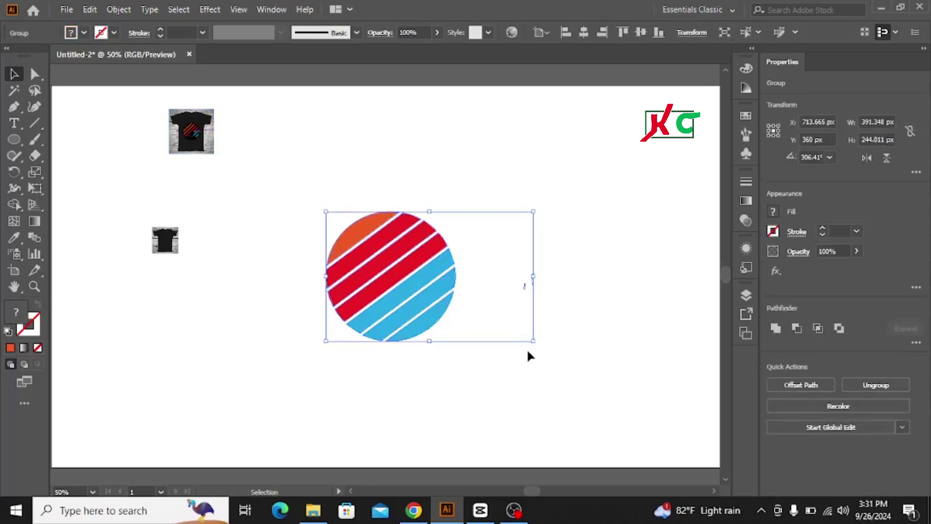
pyautogui.click(588, 283)
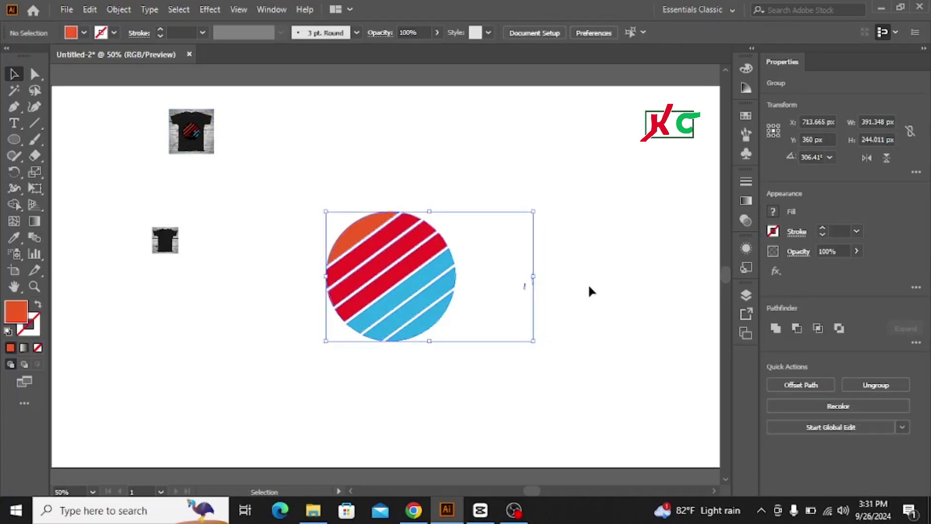
pyautogui.moveTo(320, 205); pyautogui.dragTo(547, 366)
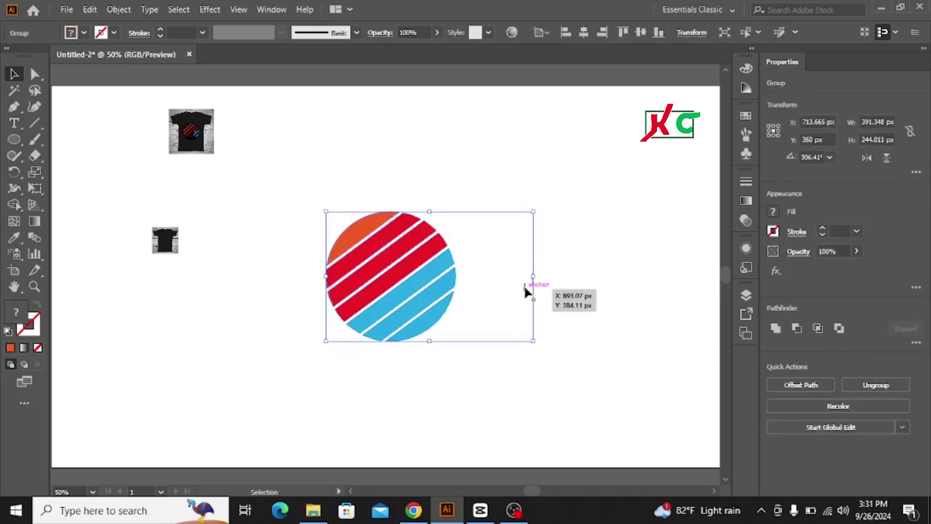
pyautogui.rightClick(431, 263)
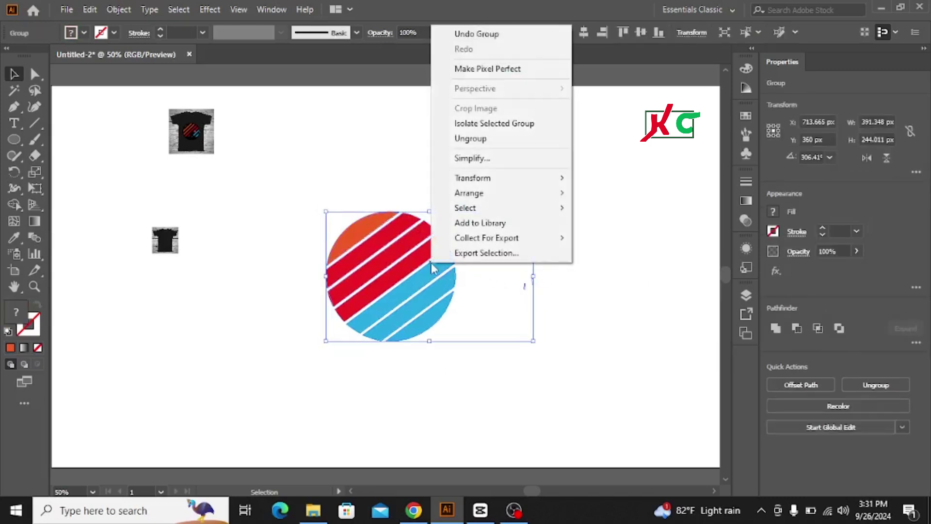
pyautogui.click(470, 139)
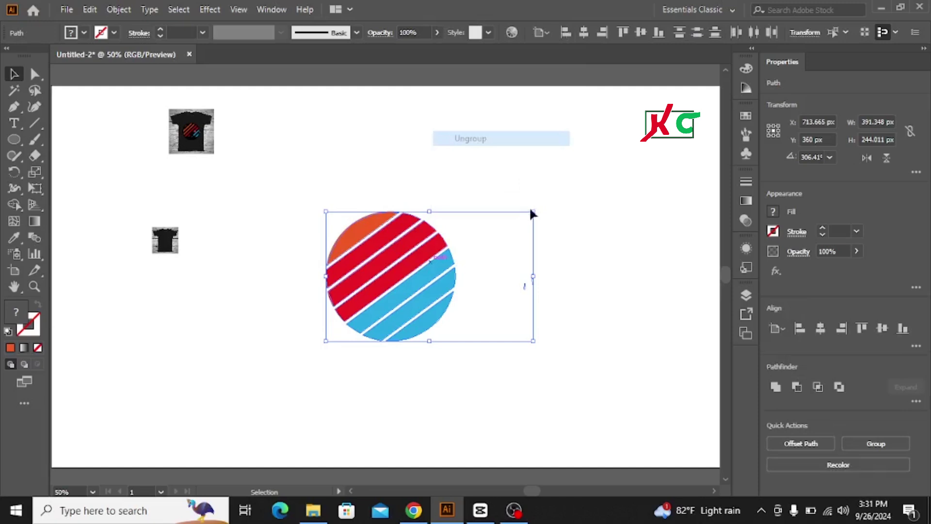
# Delete the tiny stray white fragments on the artboard to the right of the striped circle.
pyautogui.click(577, 282)
pyautogui.moveTo(499, 251); pyautogui.dragTo(624, 315)
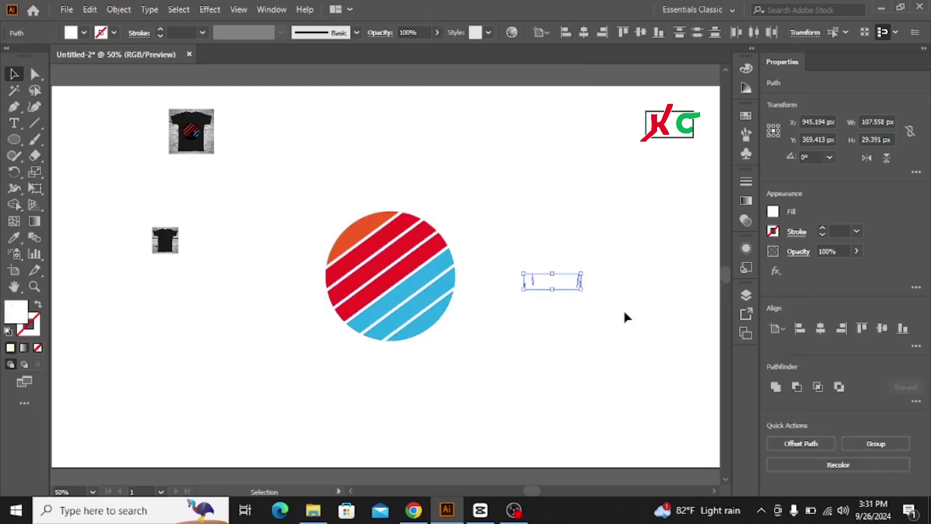
pyautogui.press('Delete')
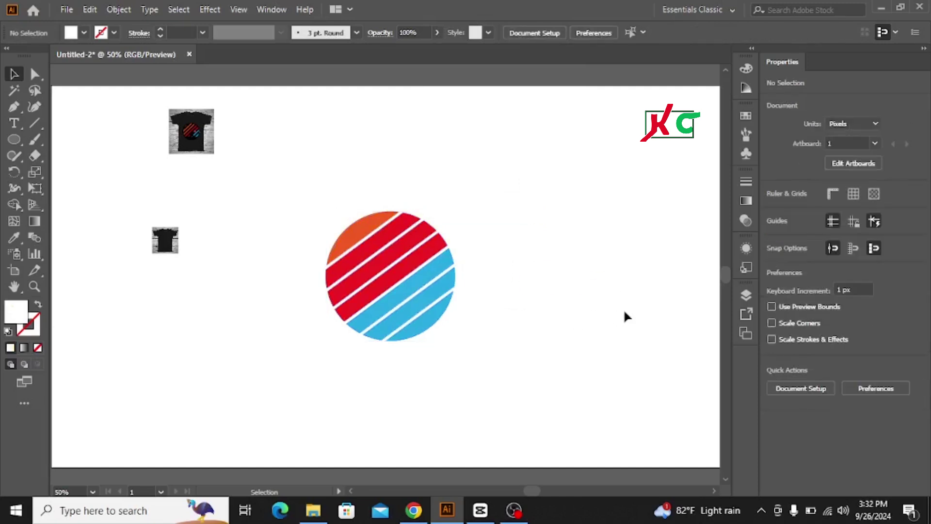
pyautogui.moveTo(506, 198); pyautogui.dragTo(631, 383)
# Select all the coloured strips of the circle and group them into one object.
pyautogui.moveTo(286, 181); pyautogui.dragTo(490, 360)
pyautogui.press('a')
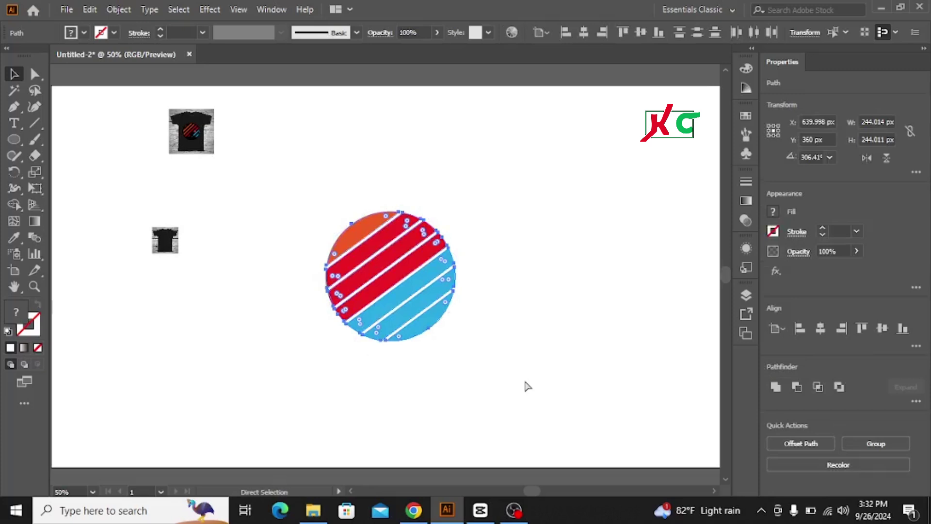
pyautogui.hotkey('ctrl', 'g')
pyautogui.press('v')
pyautogui.click(539, 291)
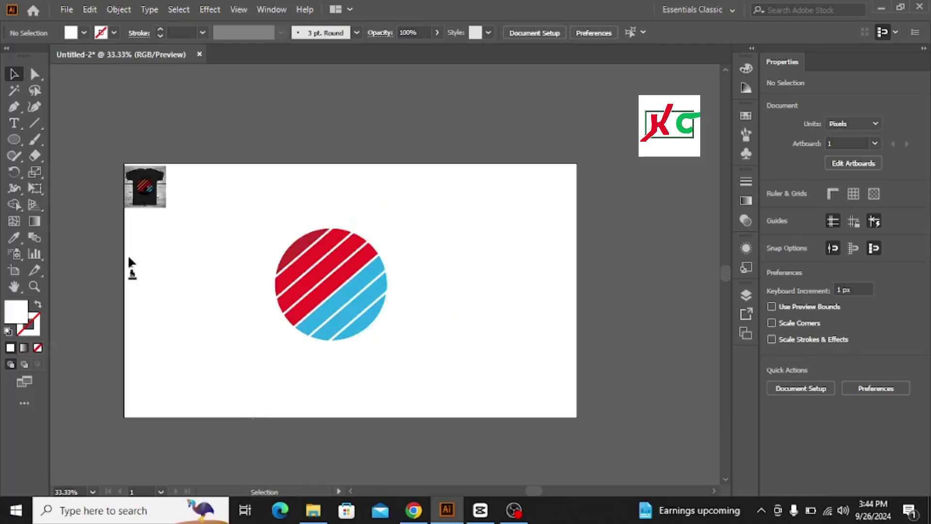
# Select the tiny shirt image, silhouette and grass together and enlarge them to about 113 × 217 px.
pyautogui.moveTo(143, 293); pyautogui.dragTo(143, 293)
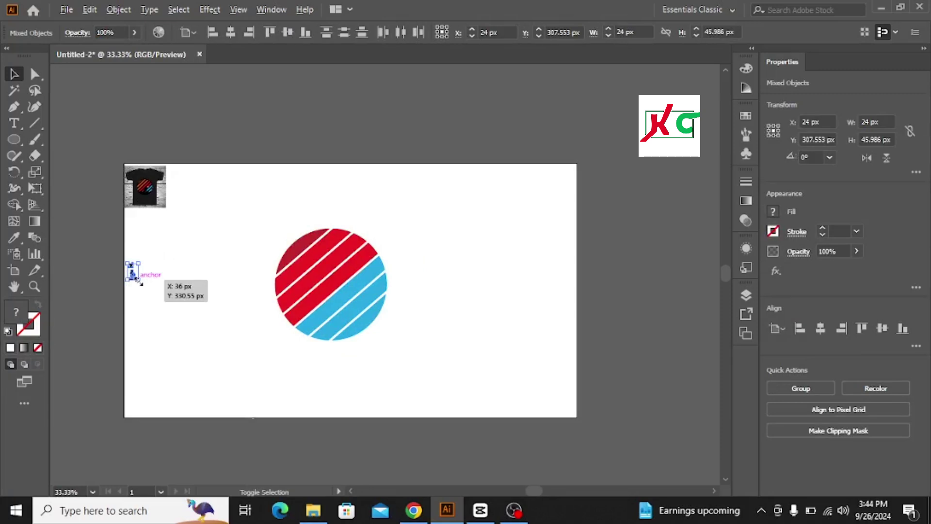
pyautogui.moveTo(140, 282); pyautogui.dragTo(154, 310)
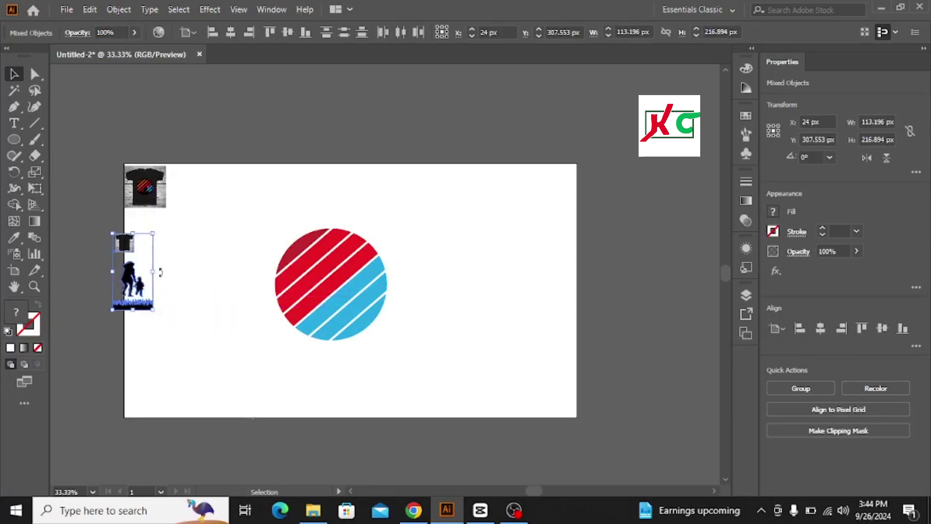
pyautogui.click(182, 276)
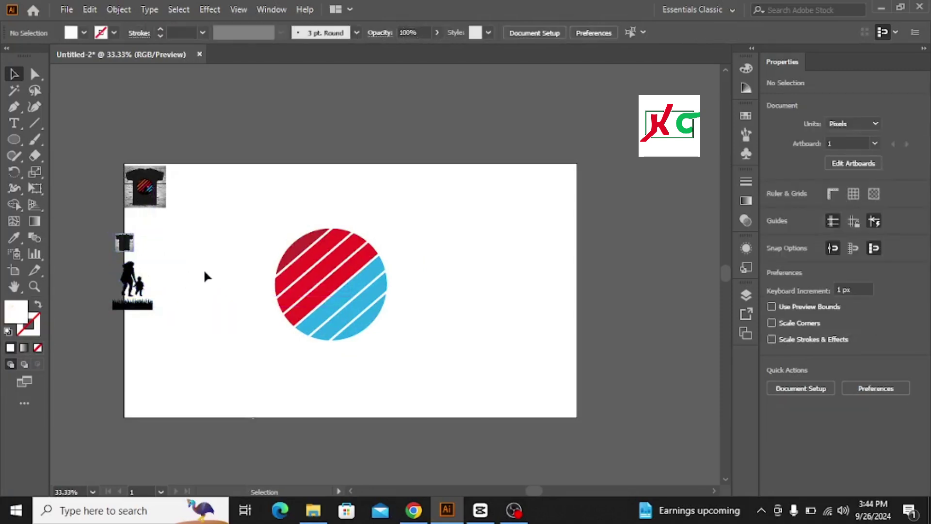
# Separate the adult-and-child silhouette, the grass and the small shirt image by moving each onto the artboard left of the circle.
pyautogui.moveTo(136, 276); pyautogui.dragTo(180, 280)
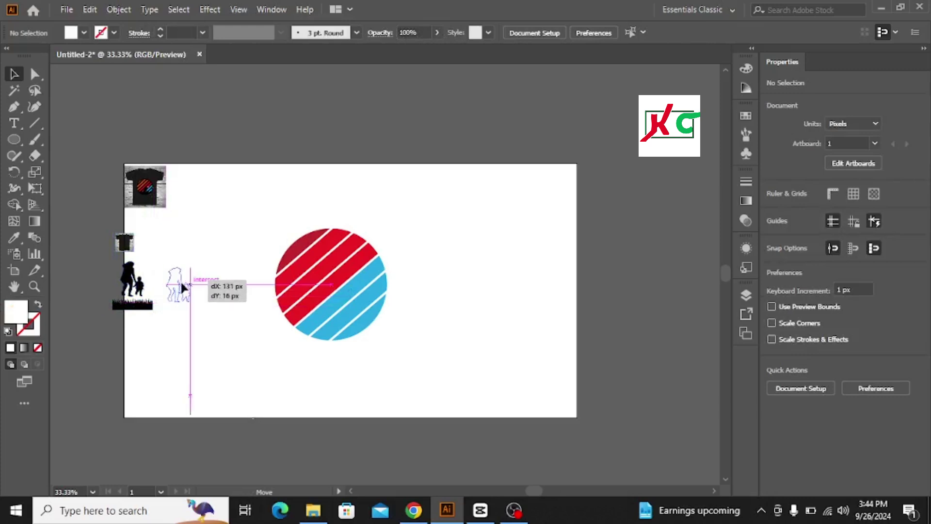
pyautogui.moveTo(135, 309); pyautogui.dragTo(167, 343)
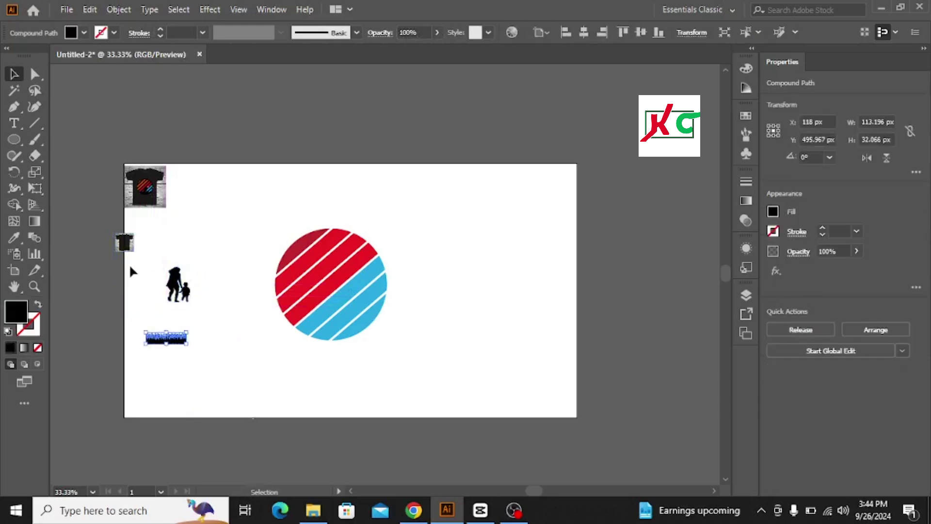
pyautogui.moveTo(125, 246); pyautogui.dragTo(154, 250)
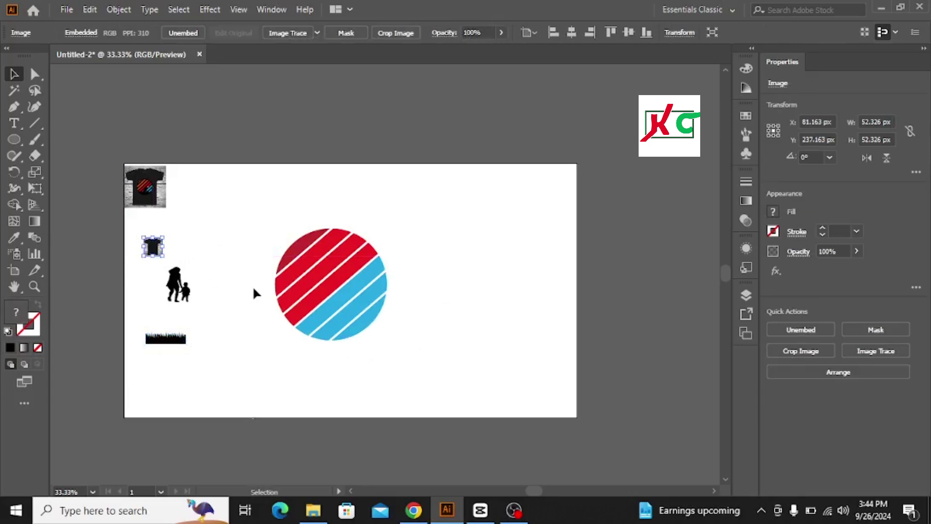
pyautogui.scroll(-1, 253, 290)
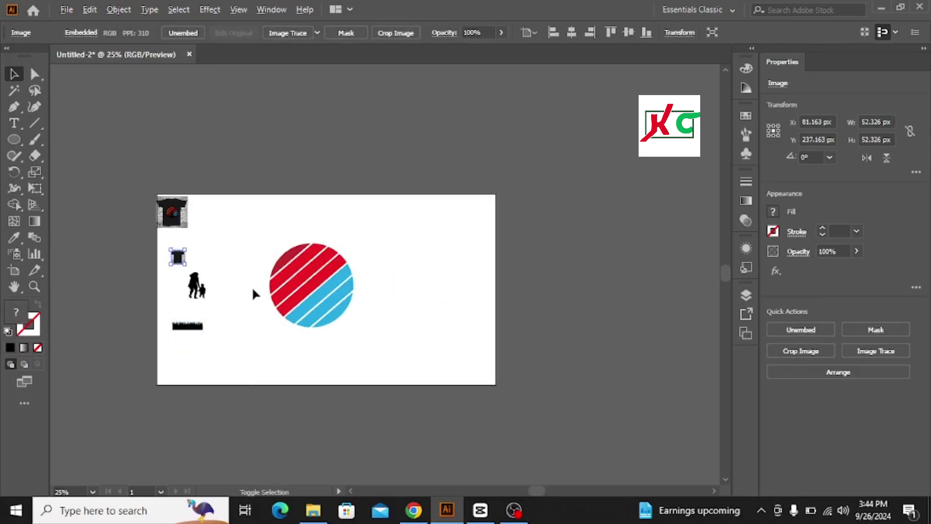
# Bring the adult-and-child silhouette in front of the striped circle and place it over the circle's lower middle at about 94 × 137 px.
pyautogui.scroll(2, 253, 290)
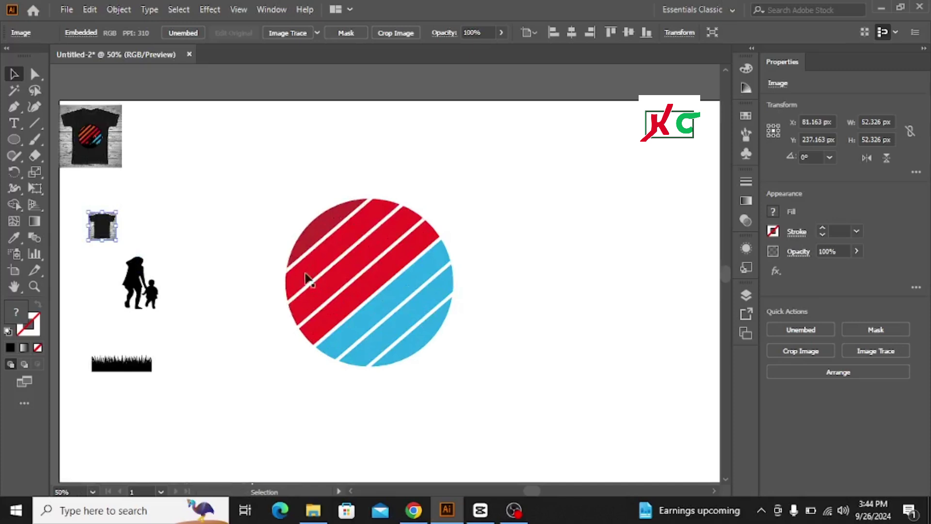
pyautogui.scroll(-1, 358, 218)
pyautogui.scroll(-1, 410, 270)
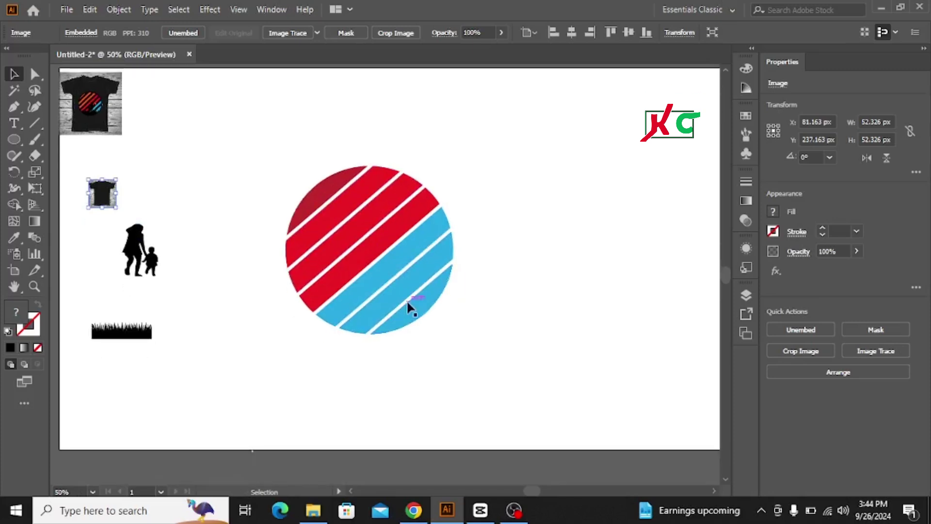
pyautogui.scroll(1, 409, 307)
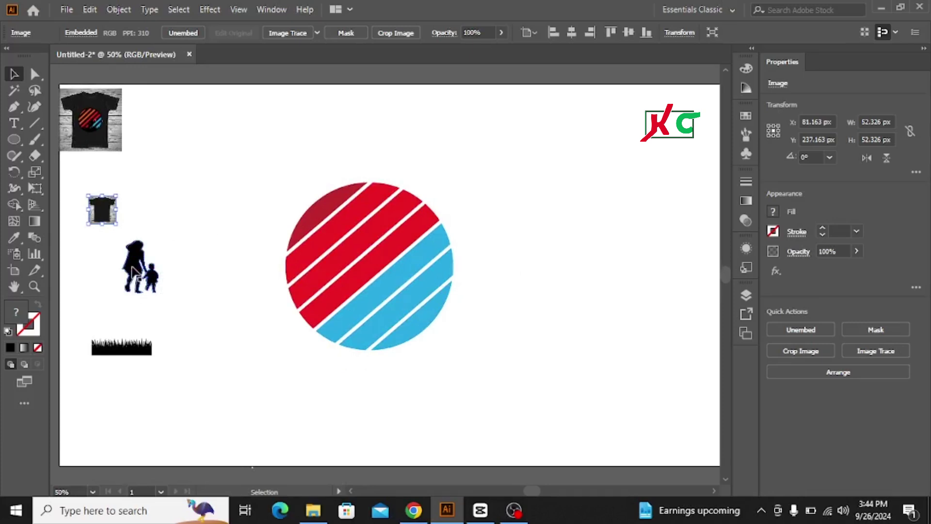
pyautogui.moveTo(135, 272); pyautogui.dragTo(445, 306)
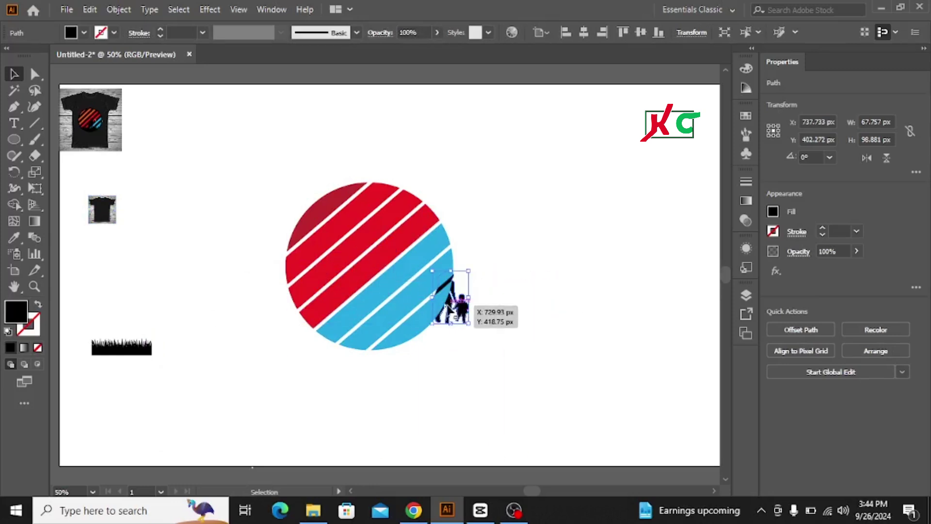
pyautogui.rightClick(449, 309)
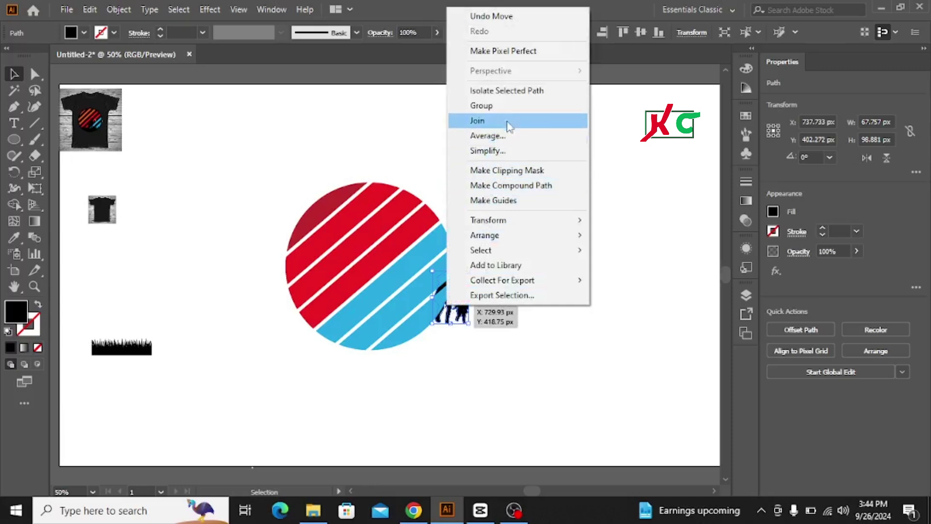
pyautogui.moveTo(504, 241)
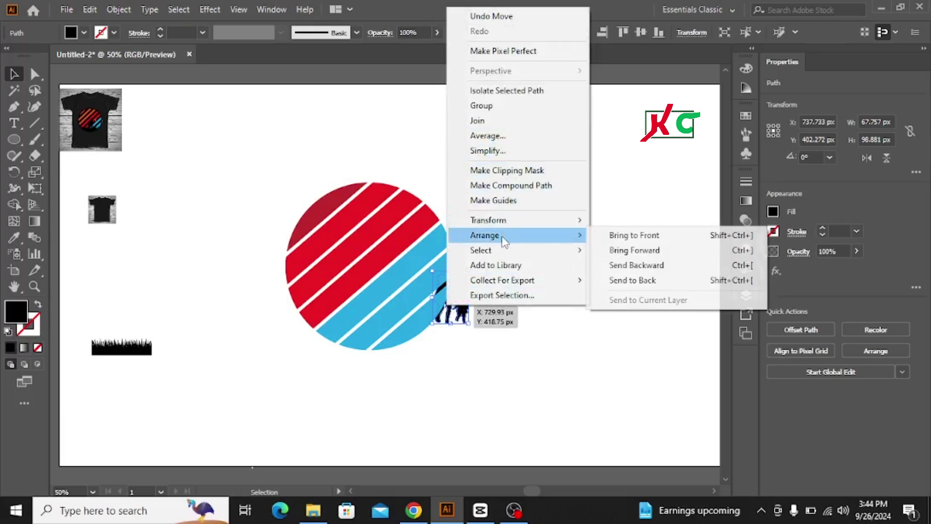
pyautogui.click(629, 235)
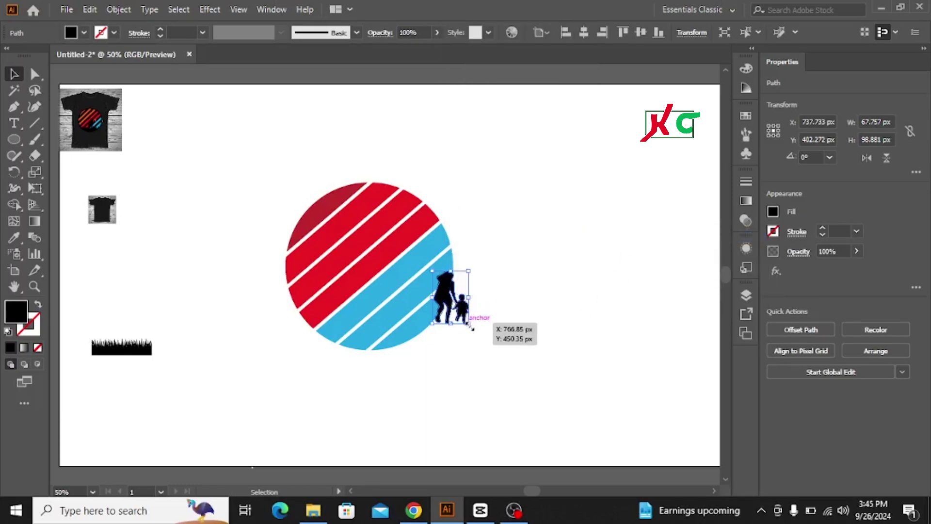
pyautogui.moveTo(468, 323); pyautogui.dragTo(490, 333)
pyautogui.moveTo(439, 297); pyautogui.dragTo(370, 293)
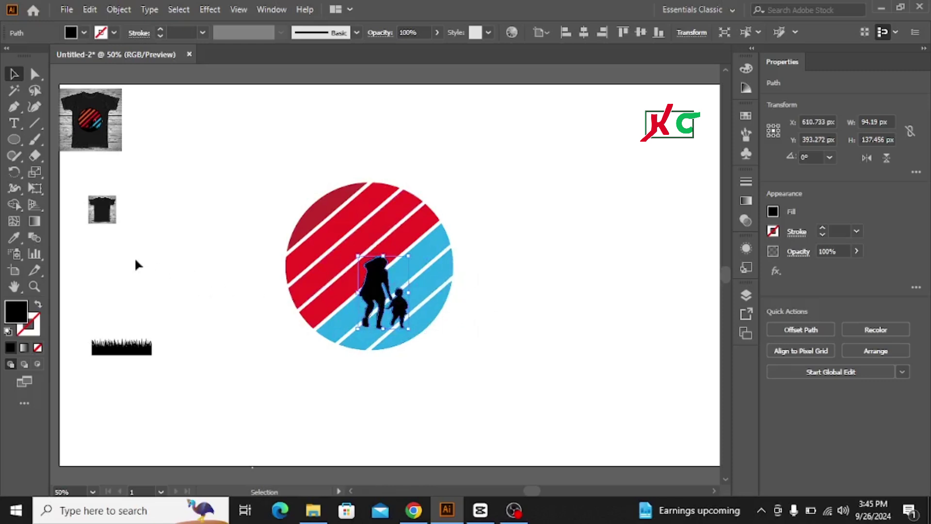
# Lay the grass across the bottom of the circle at about 416 × 118 px and bring it to the front.
pyautogui.moveTo(129, 364); pyautogui.dragTo(476, 381)
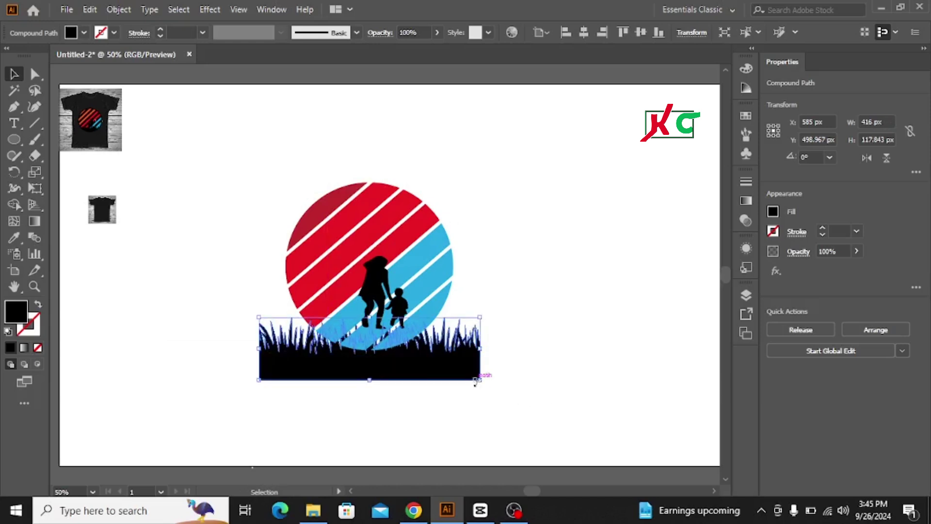
pyautogui.rightClick(429, 353)
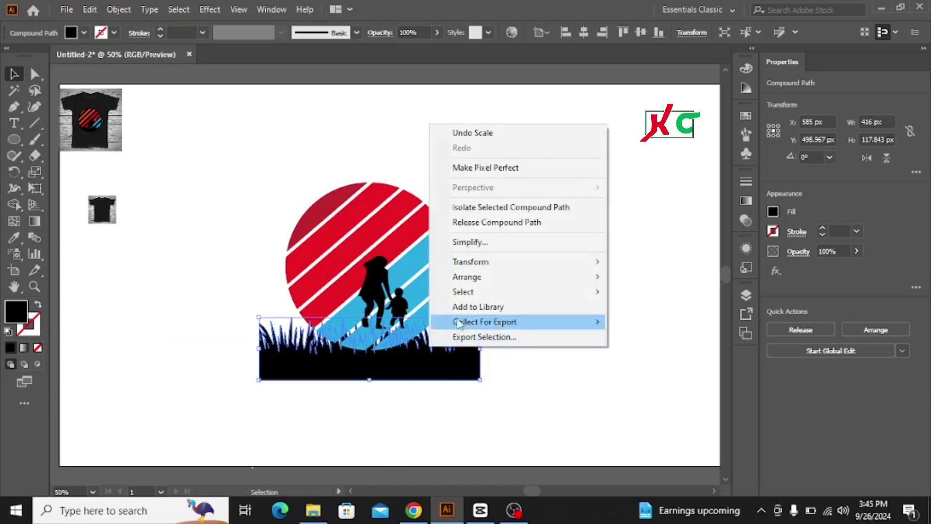
pyautogui.moveTo(477, 281)
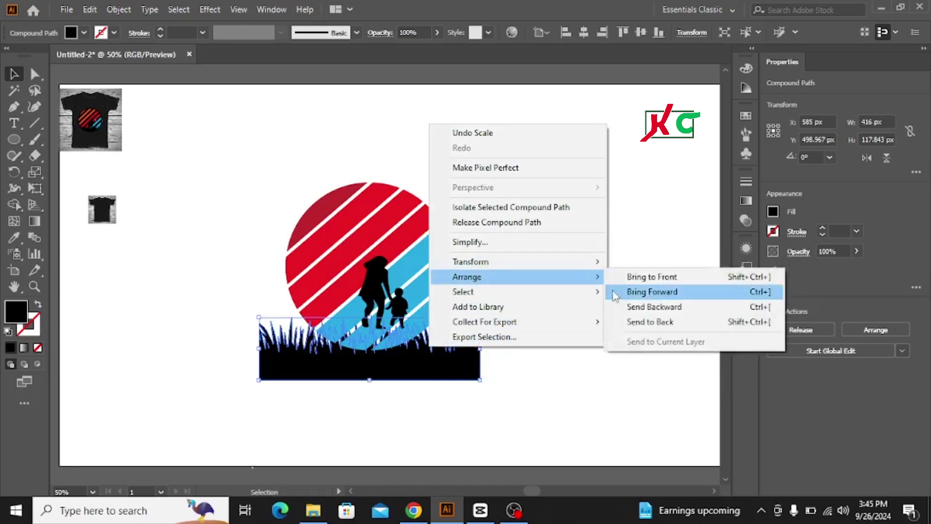
pyautogui.click(645, 277)
pyautogui.click(576, 316)
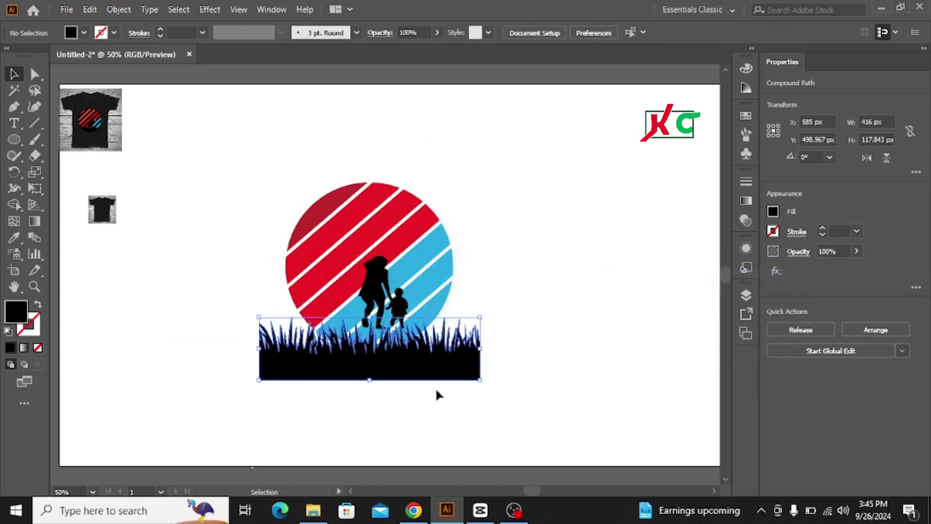
pyautogui.moveTo(367, 376); pyautogui.dragTo(371, 370)
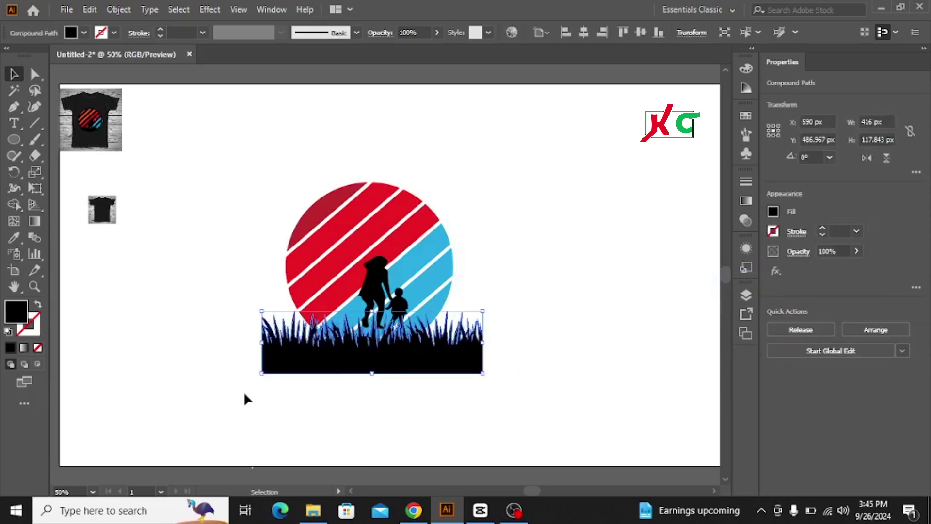
# Trim away the grass outside the circle with the Shape Builder tool, using the circle, silhouette and grass together.
pyautogui.moveTo(243, 181); pyautogui.dragTo(486, 409)
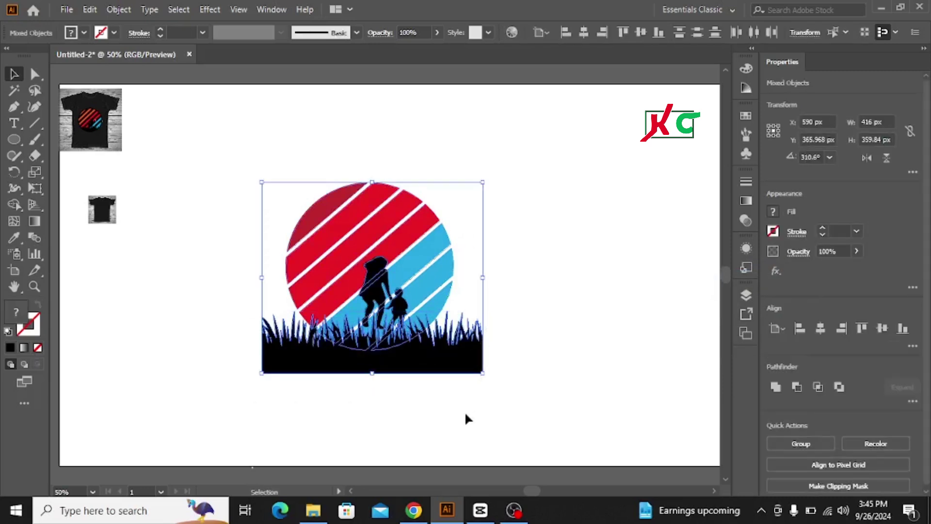
pyautogui.click(14, 204)
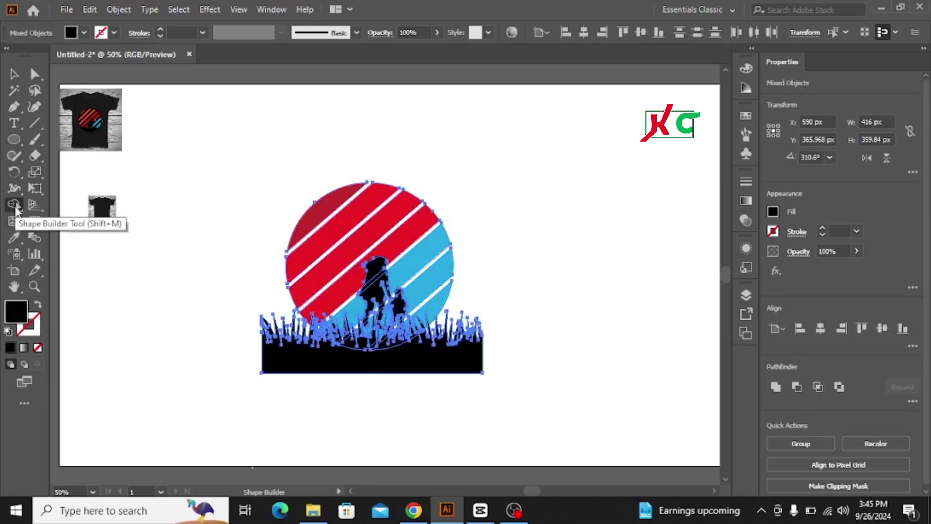
pyautogui.keyDown('alt'); pyautogui.click(369, 369); pyautogui.keyUp('alt')
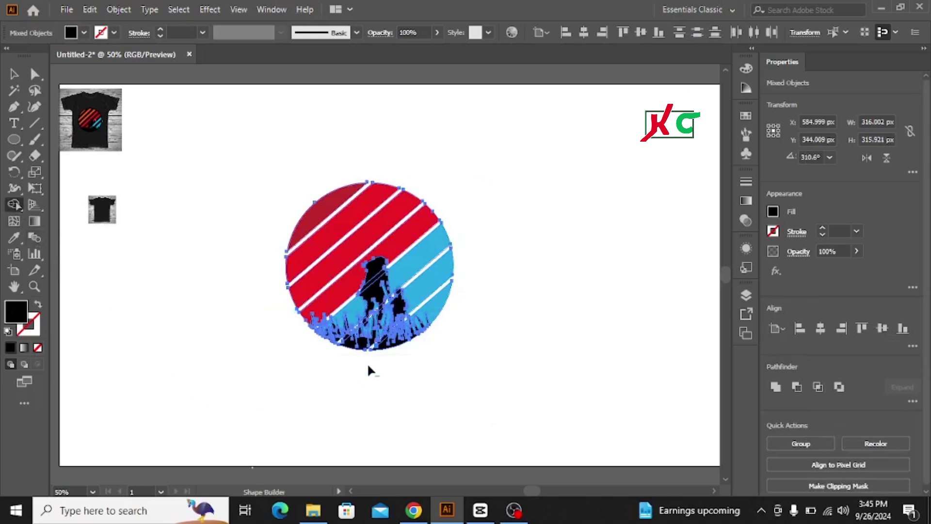
pyautogui.click(14, 74)
pyautogui.click(195, 362)
pyautogui.click(275, 396)
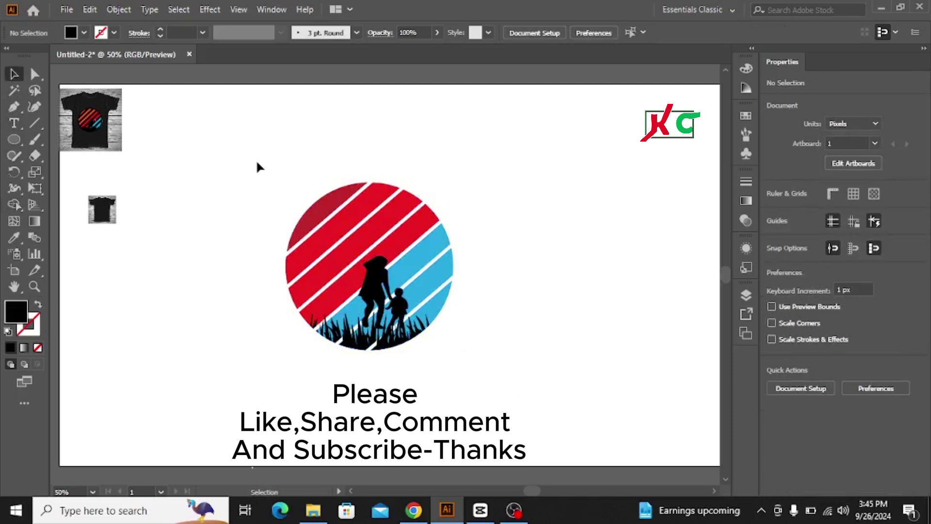
# Group the whole circle artwork and set it aside in the artboard's lower-left area, shrunk to about 168 × 168 px.
pyautogui.moveTo(256, 160); pyautogui.dragTo(507, 358)
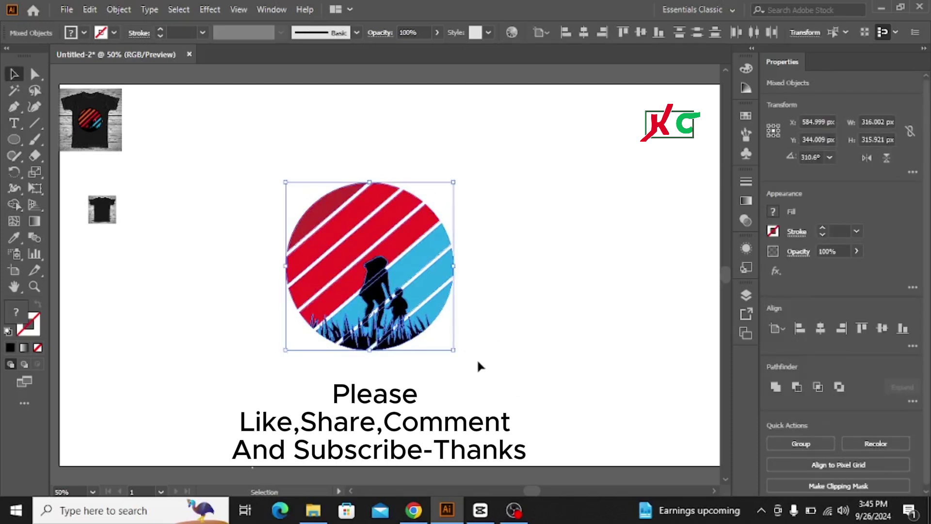
pyautogui.hotkey('ctrl', 'g')
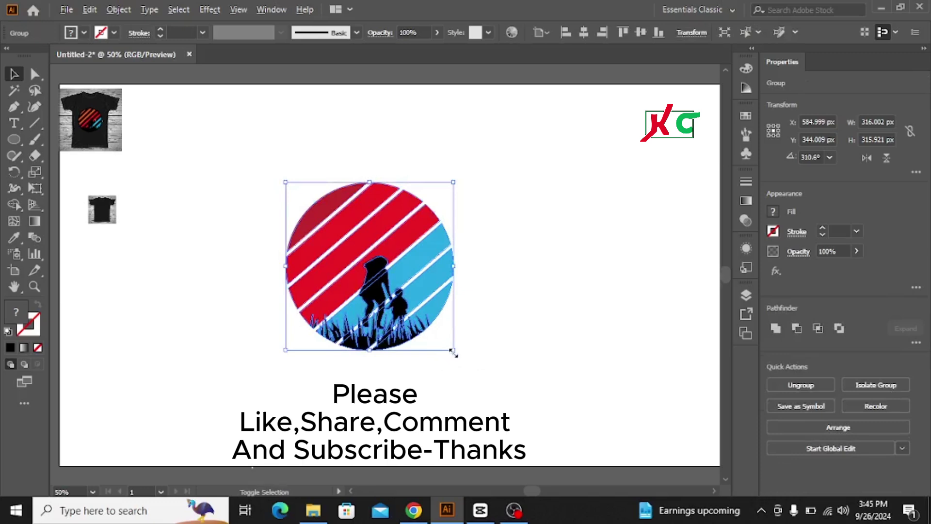
pyautogui.moveTo(453, 349); pyautogui.dragTo(414, 311)
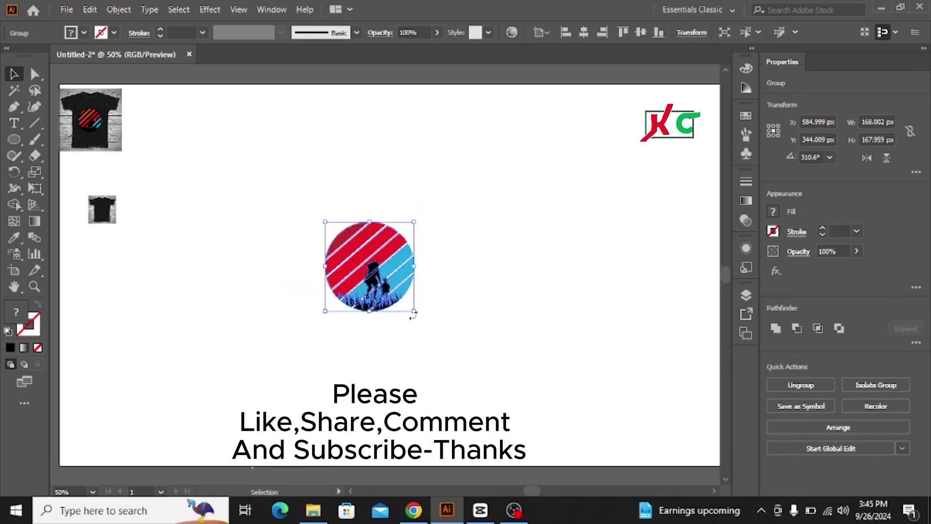
pyautogui.moveTo(368, 255); pyautogui.dragTo(188, 321)
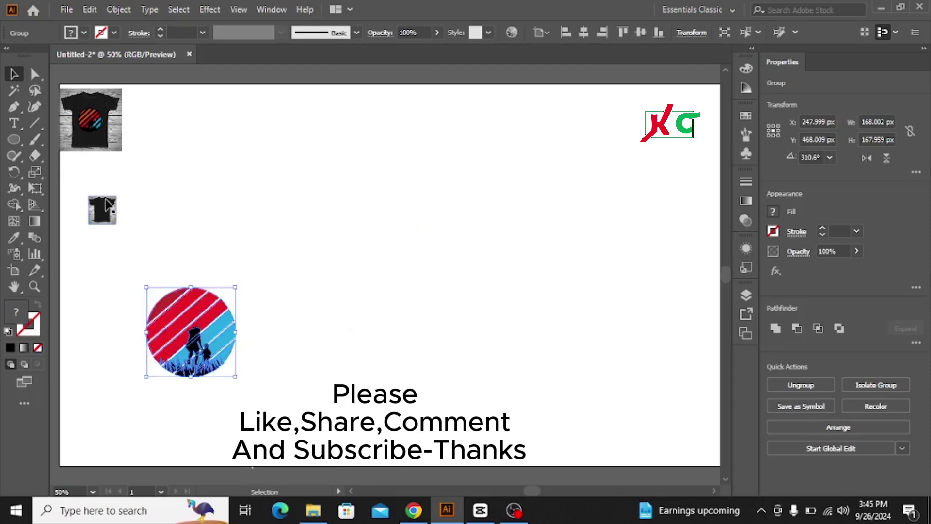
# Enlarge the blank black shirt image to about 408 × 408 px mid-artboard and place the circle artwork on its chest.
pyautogui.moveTo(108, 207); pyautogui.dragTo(501, 381)
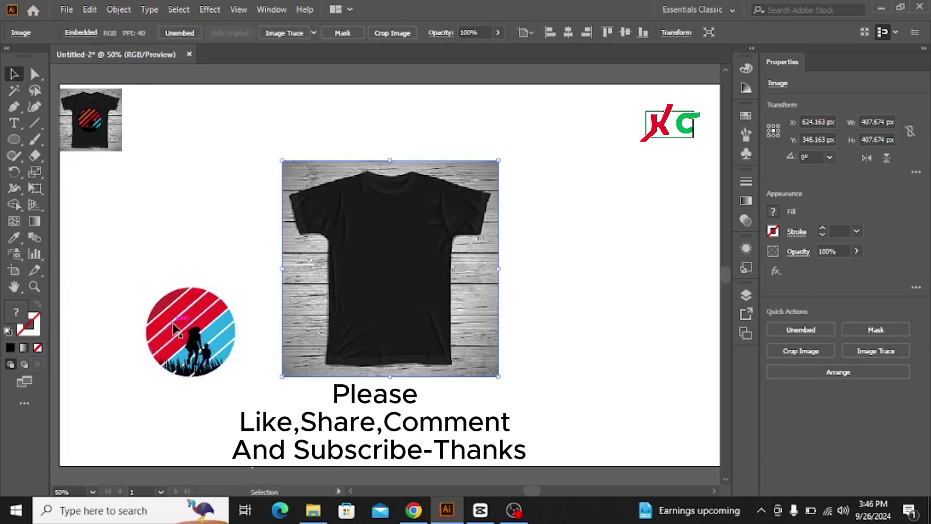
pyautogui.moveTo(174, 328); pyautogui.dragTo(374, 258)
pyautogui.click(537, 292)
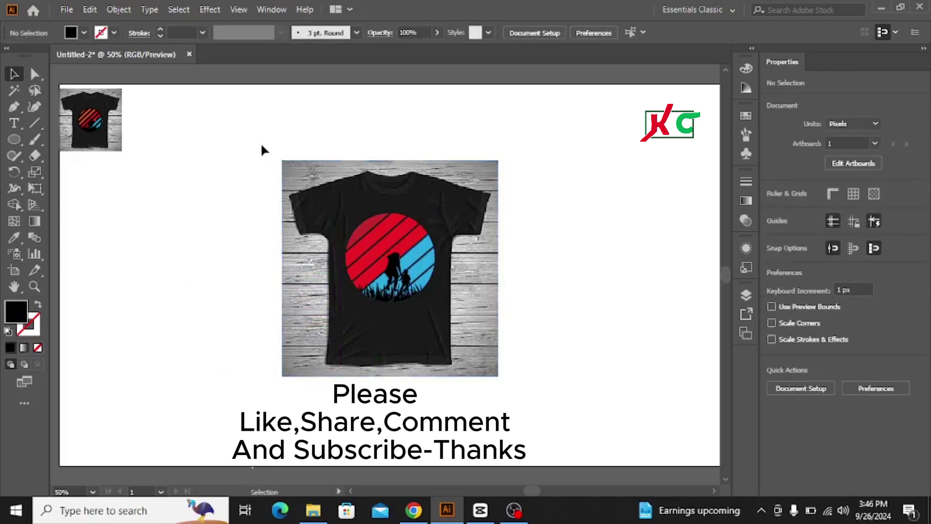
# Centre the shirt and artwork horizontally and vertically on the artboard, and delete the small reference mockup from the upper-left corner.
pyautogui.moveTo(261, 144); pyautogui.dragTo(539, 392)
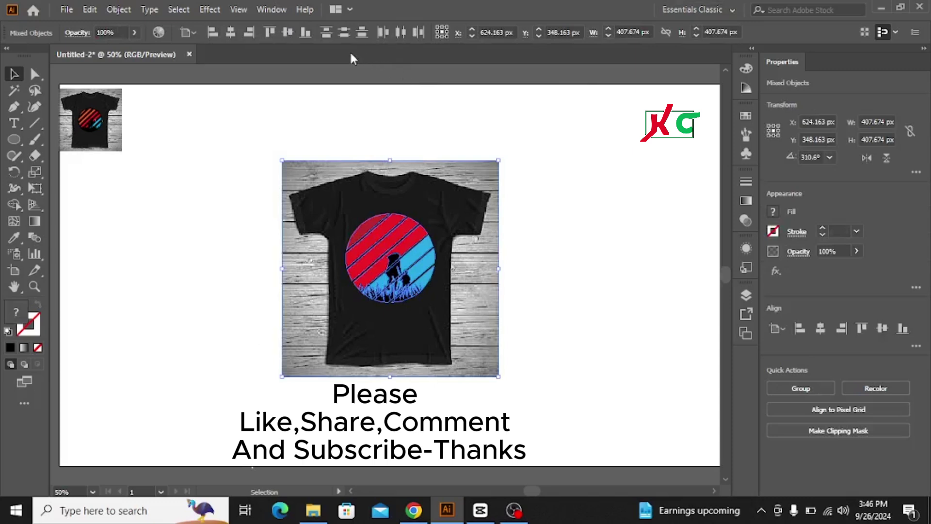
pyautogui.click(232, 35)
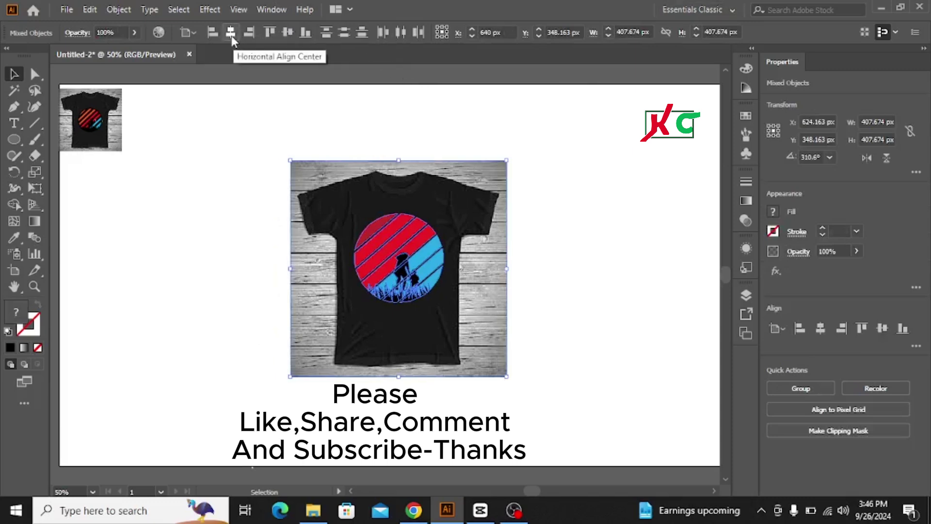
pyautogui.click(287, 32)
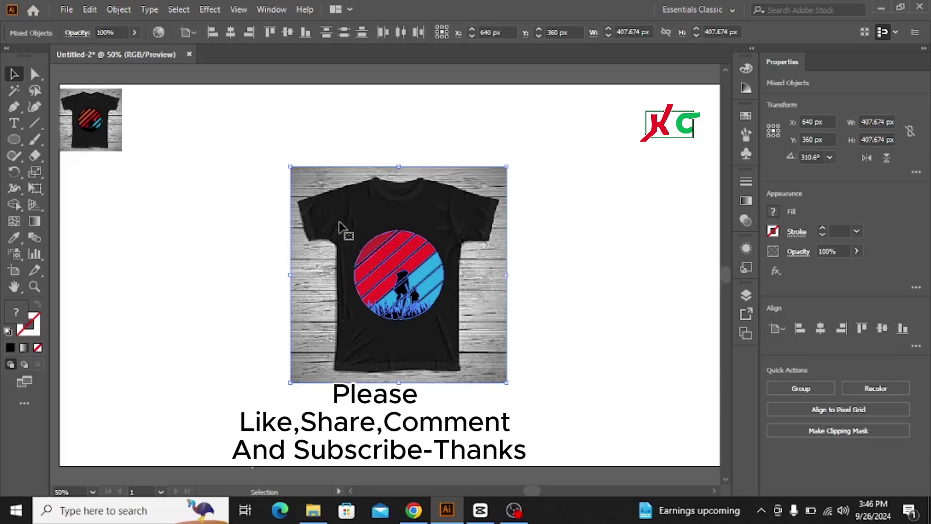
pyautogui.moveTo(92, 132); pyautogui.dragTo(164, 274)
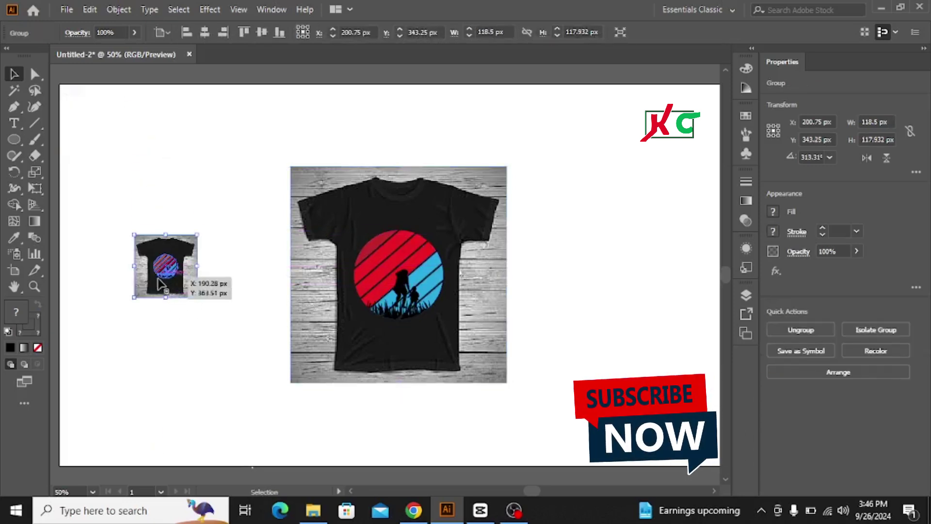
pyautogui.press('Delete')
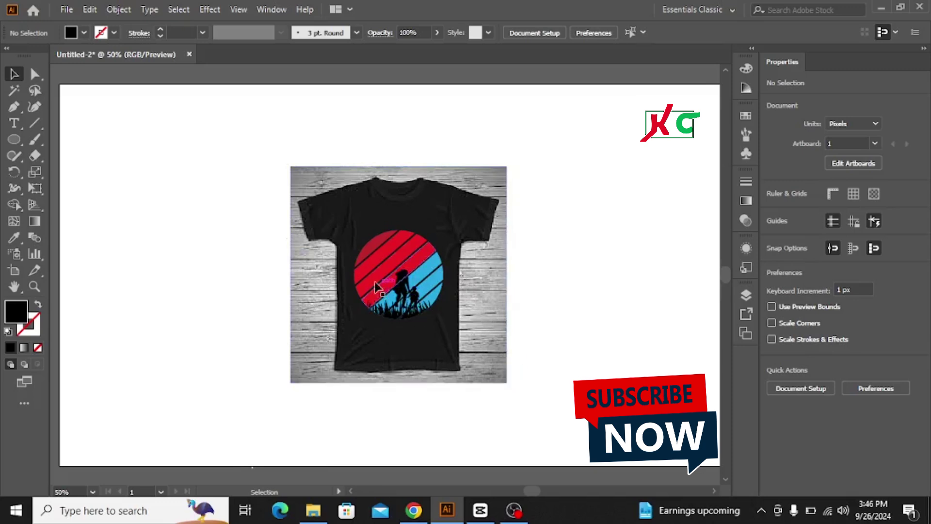
# Group the shirt image with its artwork and enlarge the group from its centre to about 652 × 652 px.
pyautogui.moveTo(259, 154); pyautogui.dragTo(646, 385)
pyautogui.press('a')
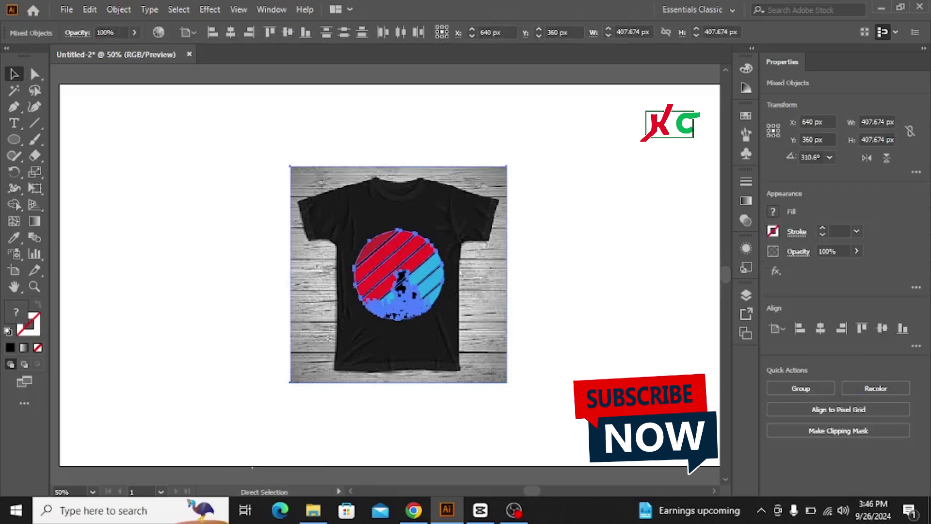
pyautogui.press('v')
pyautogui.hotkey('ctrl', 'g')
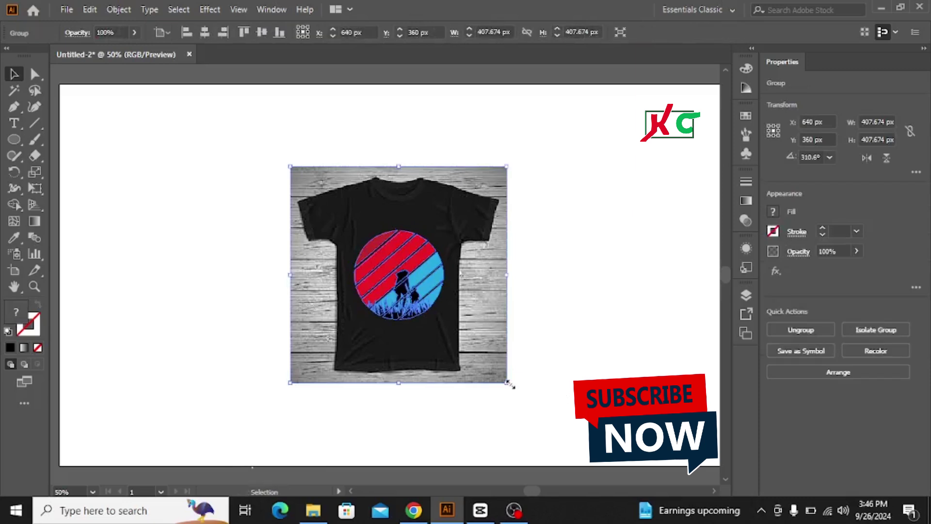
pyautogui.moveTo(508, 383); pyautogui.dragTo(585, 452)
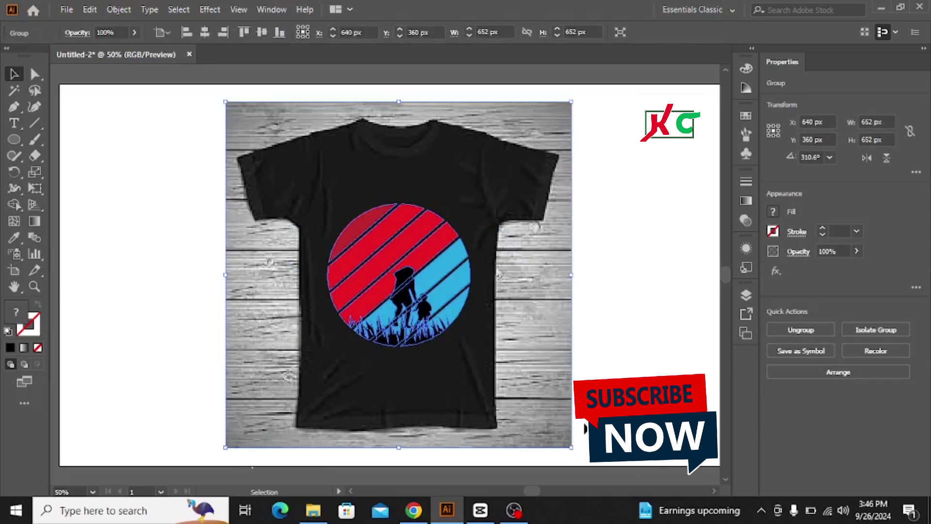
pyautogui.click(595, 289)
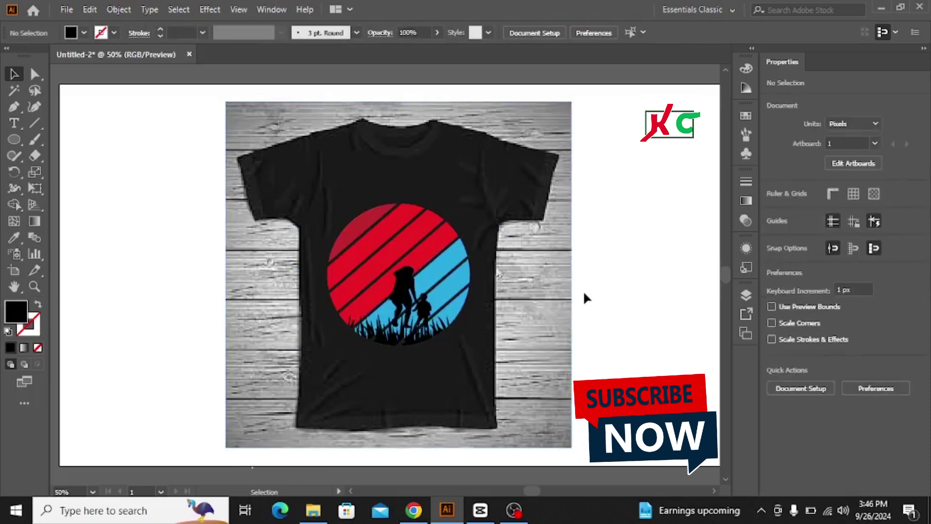